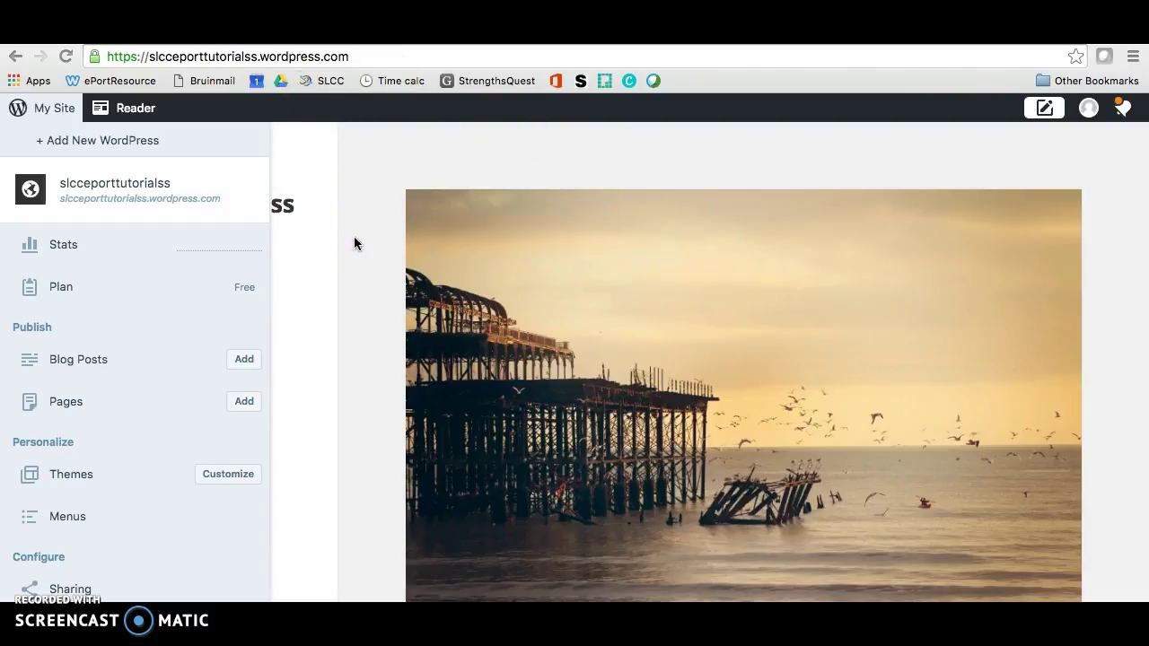
Switch to the Gmail inbox, open the WordPress.com activation message, and confirm the account's email address.
click(67, 404)
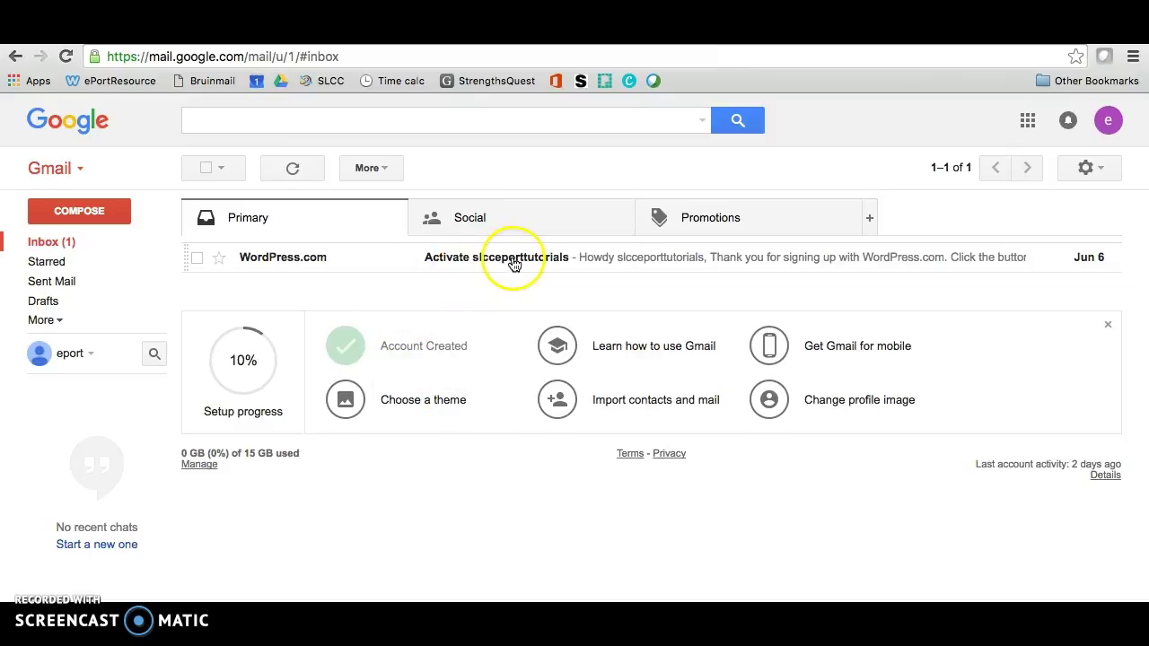
click(513, 261)
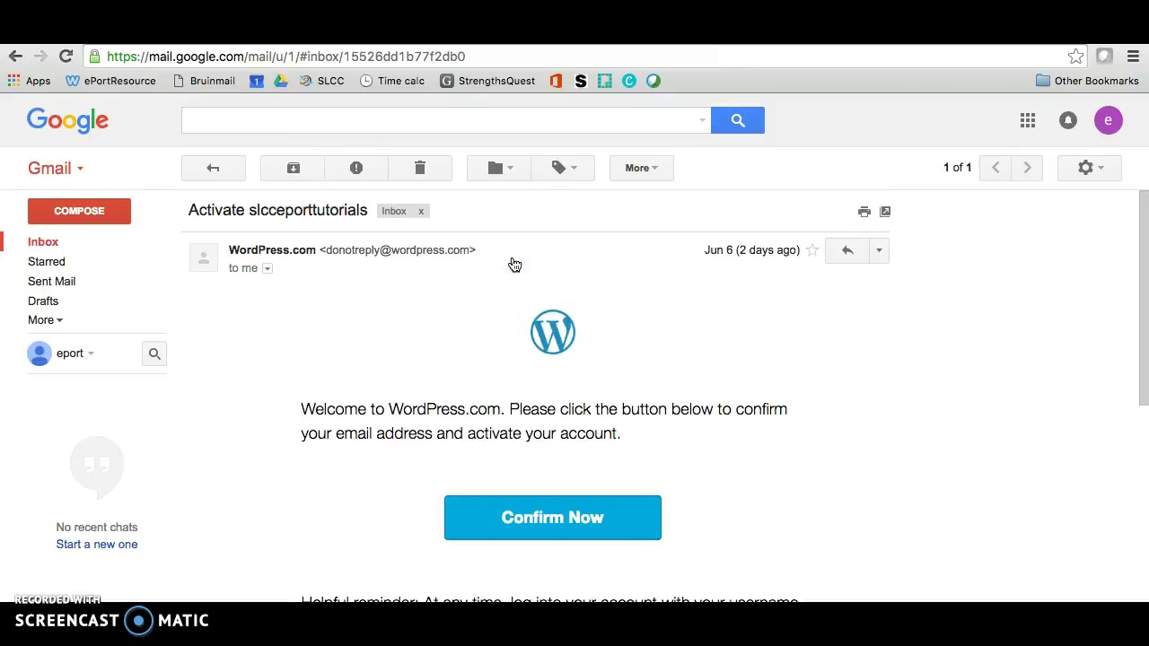
scroll(453, 381, down, 2)
scroll(454, 384, down, 3)
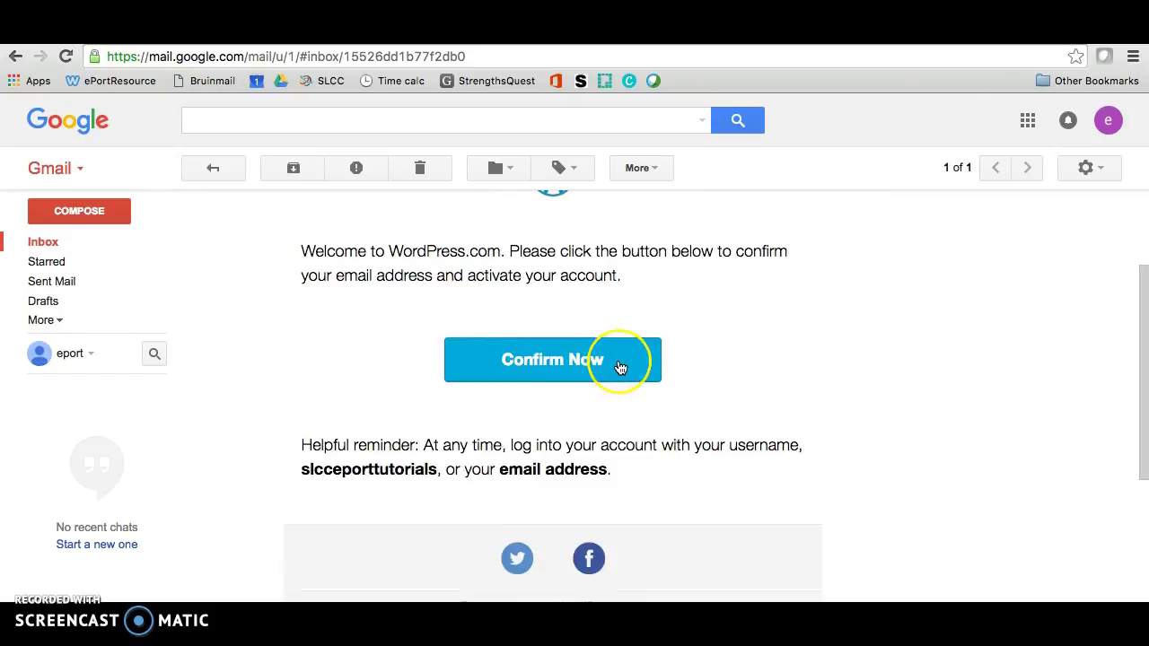
click(619, 366)
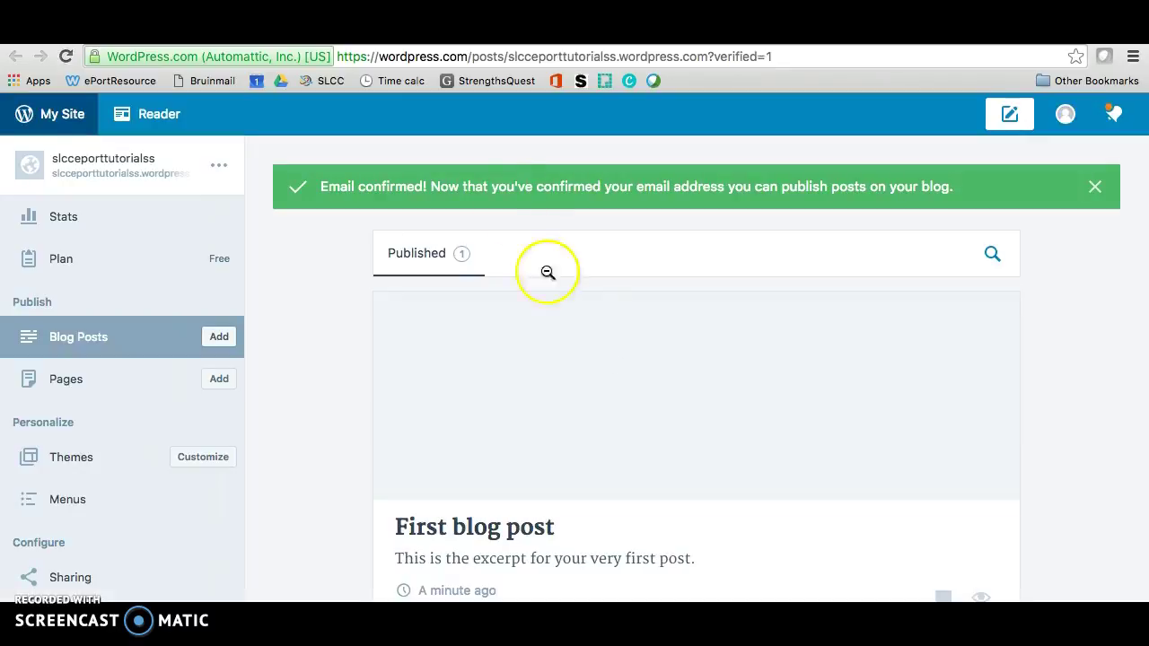
Open the site's About page for editing and change its title to WELCOME.
click(66, 379)
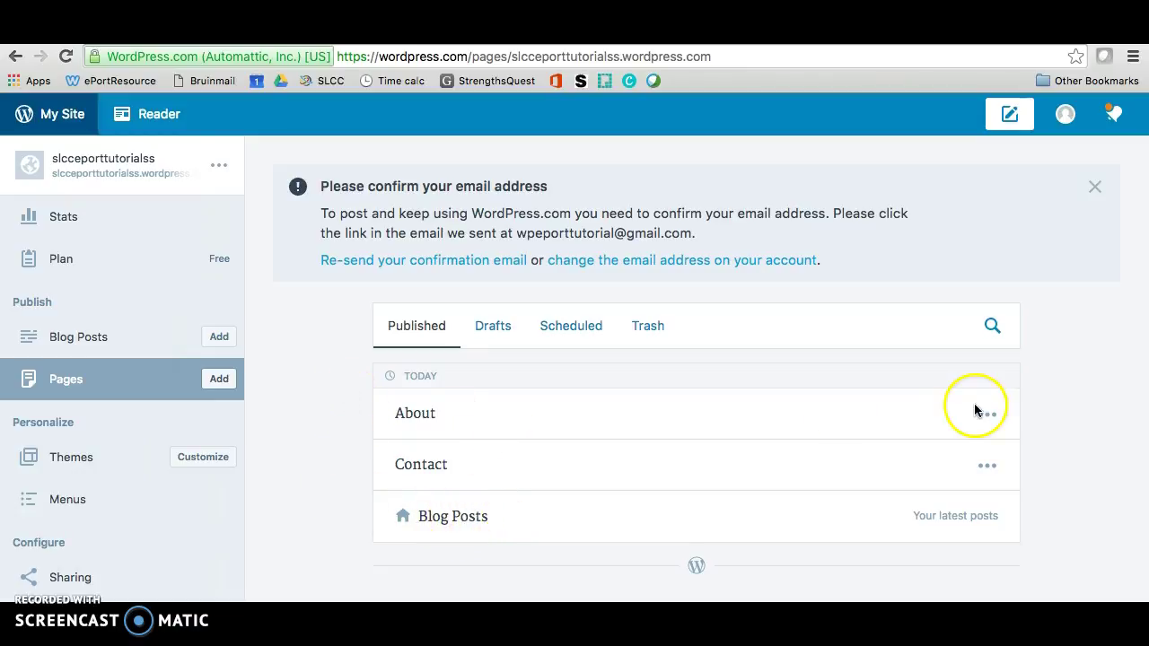
click(427, 415)
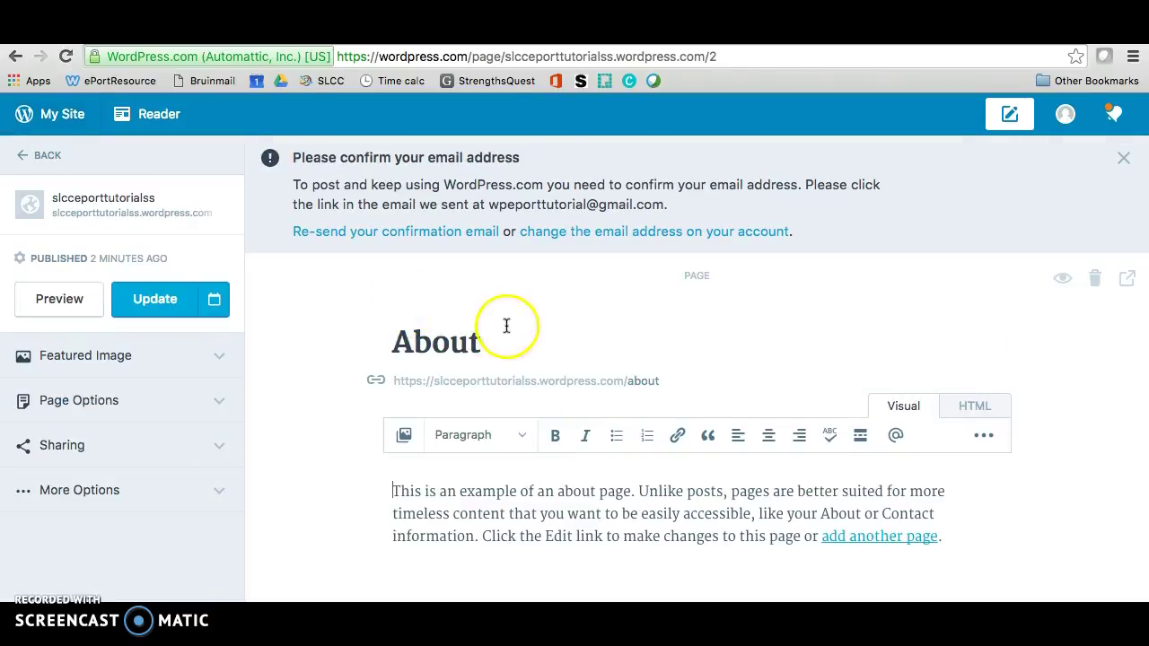
drag(506, 326, 278, 332)
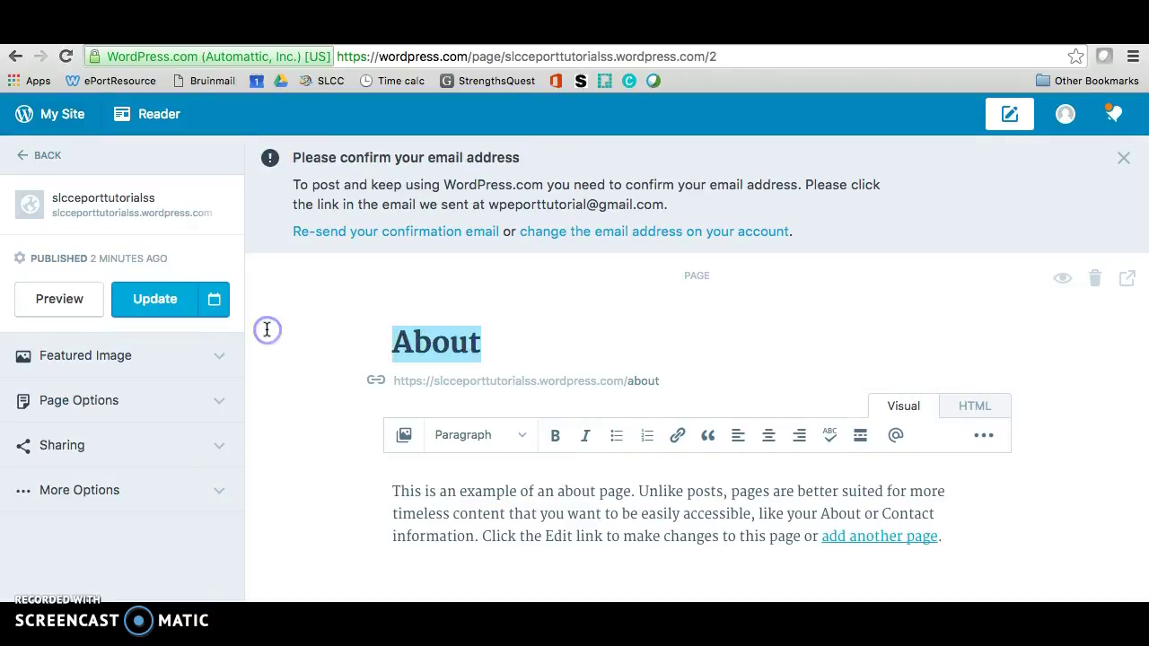
text(WELCOME)
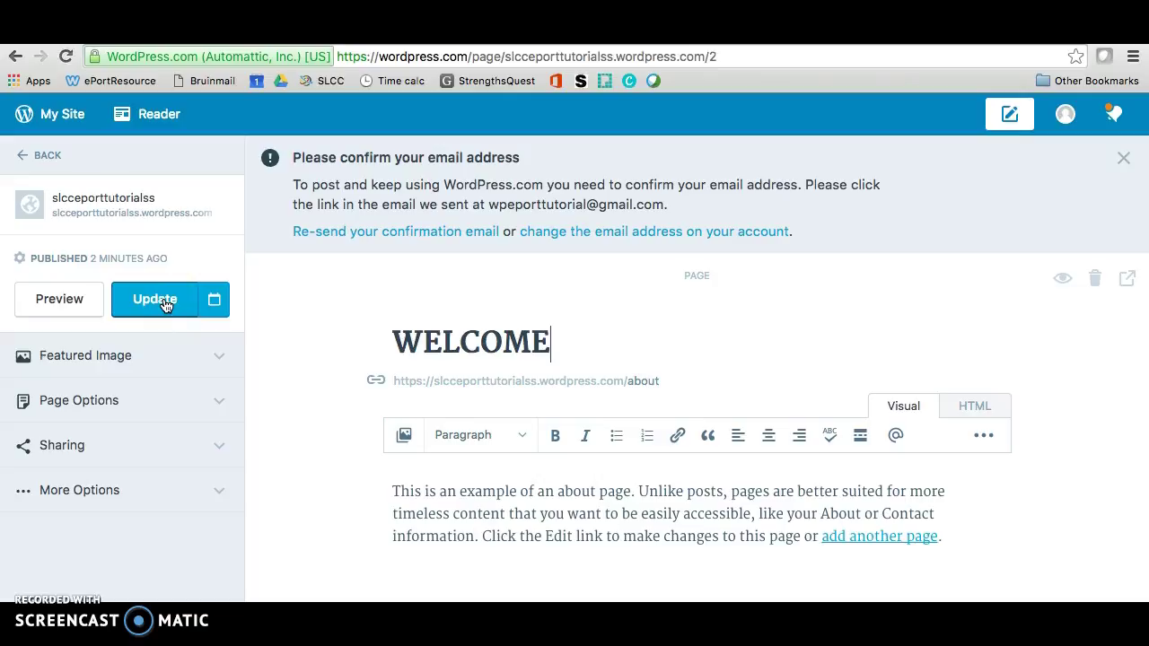
Set the pier photo from the media library as the WELCOME page's featured image and update the page.
click(199, 363)
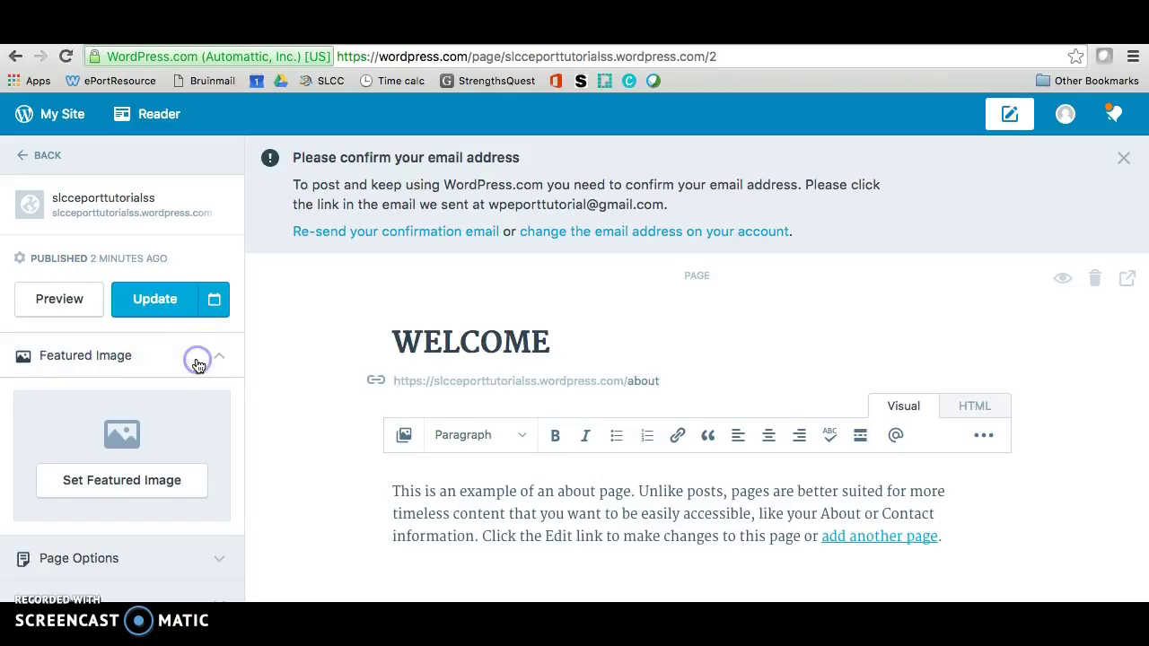
click(167, 495)
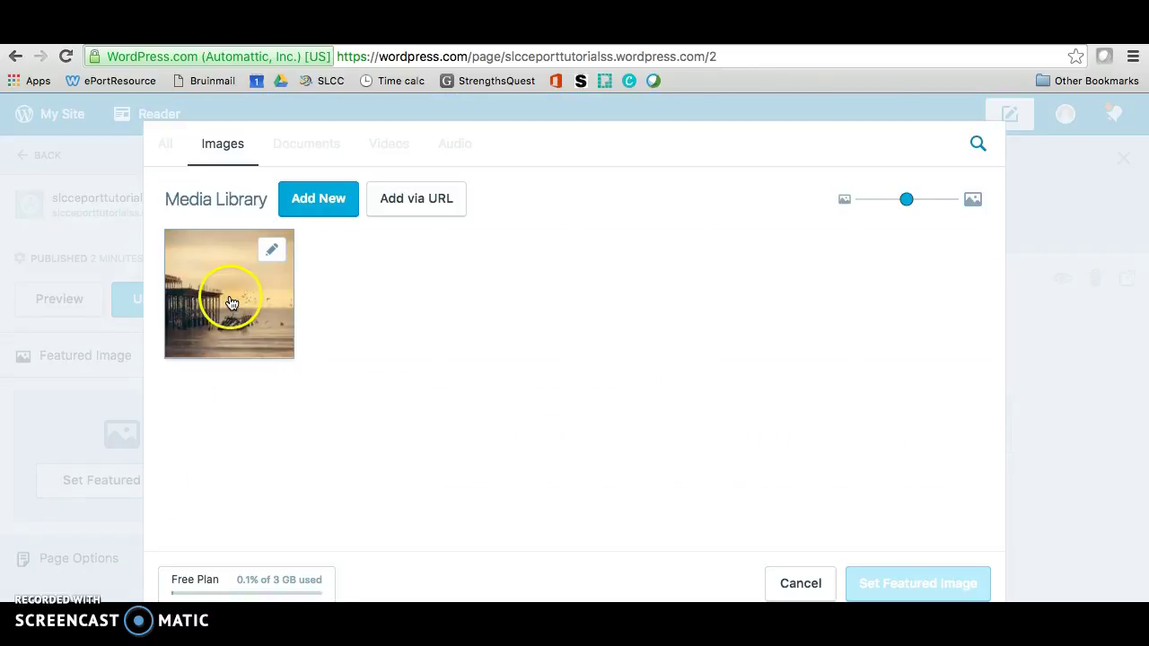
click(253, 299)
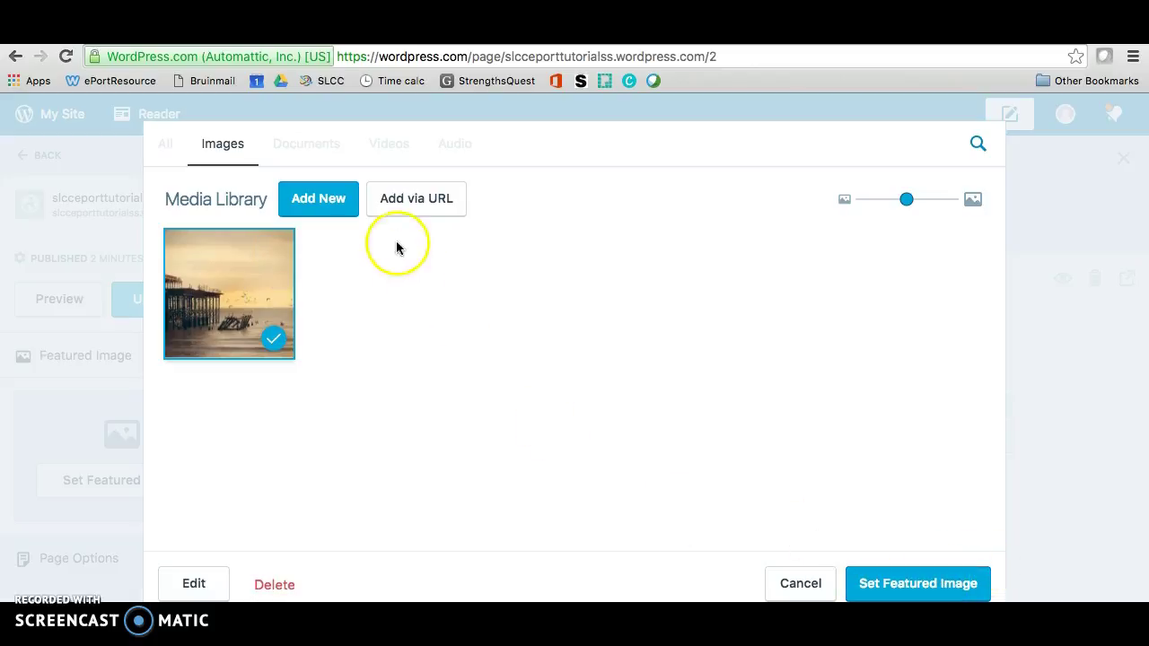
click(968, 585)
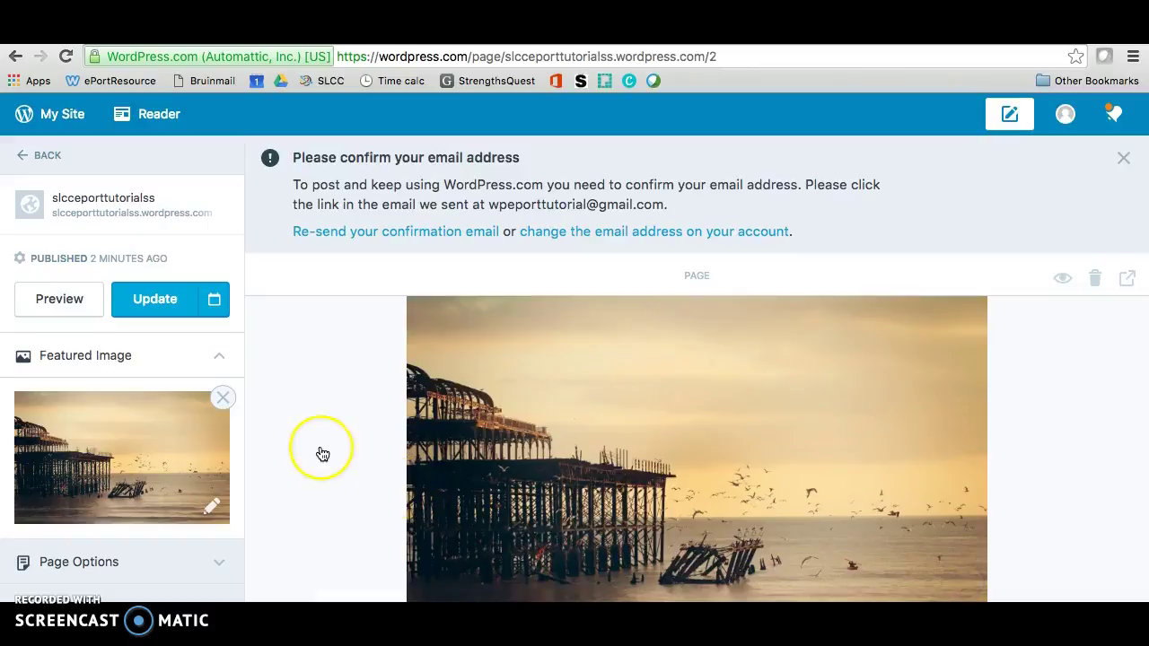
scroll(322, 454, down, 5)
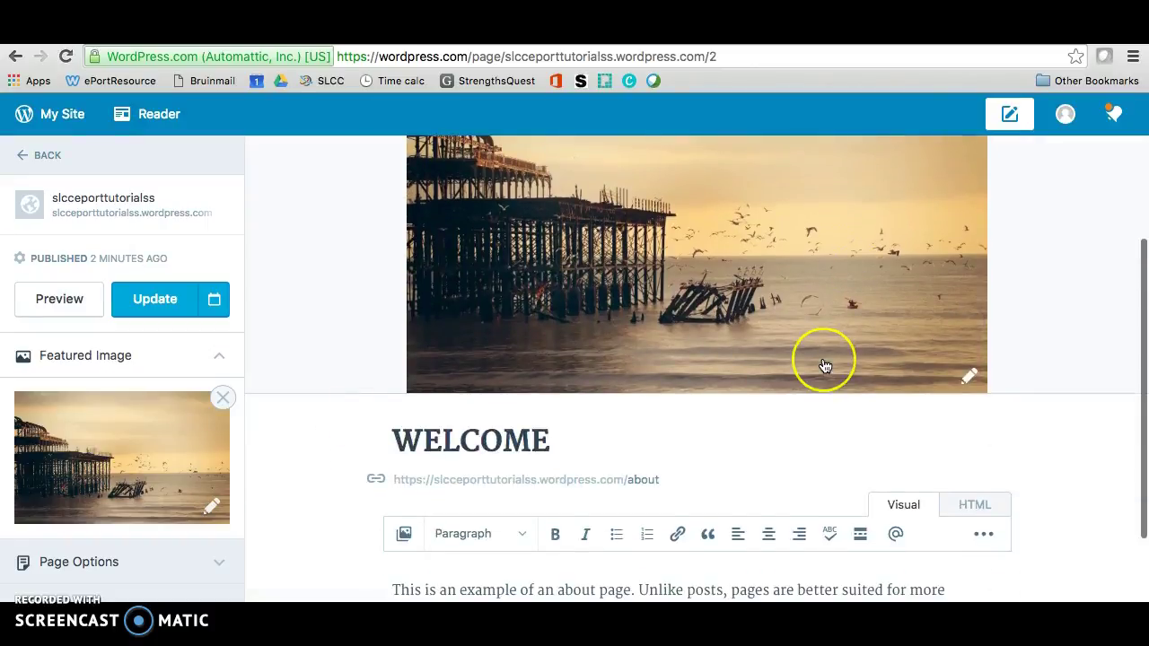
scroll(823, 361, down, 3)
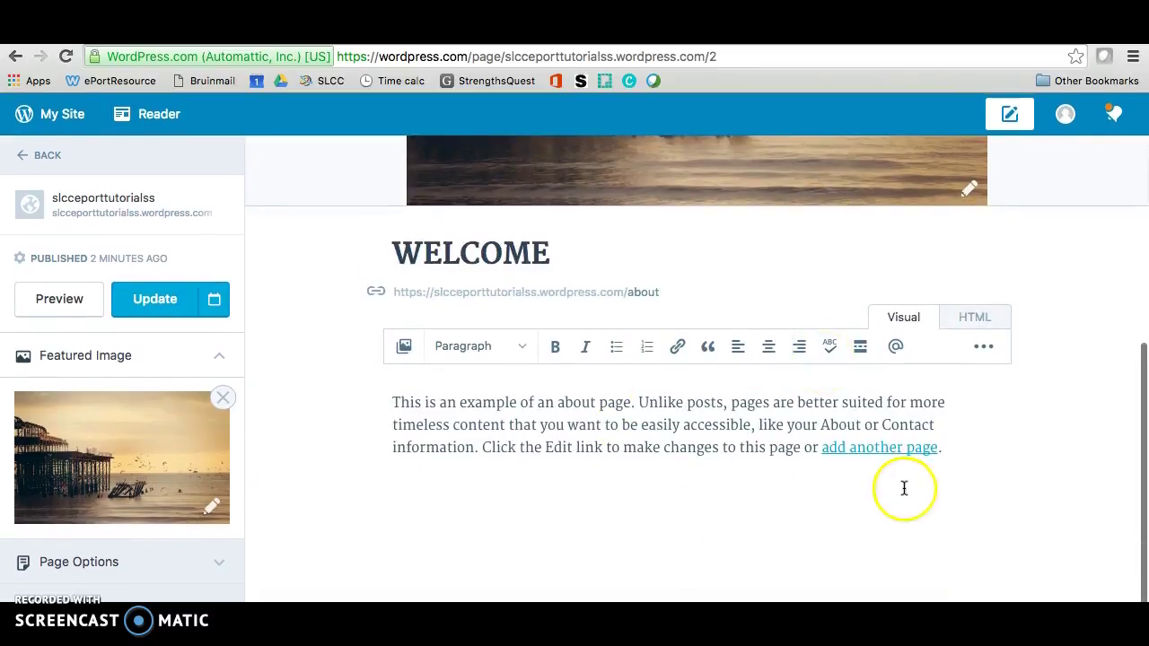
click(164, 303)
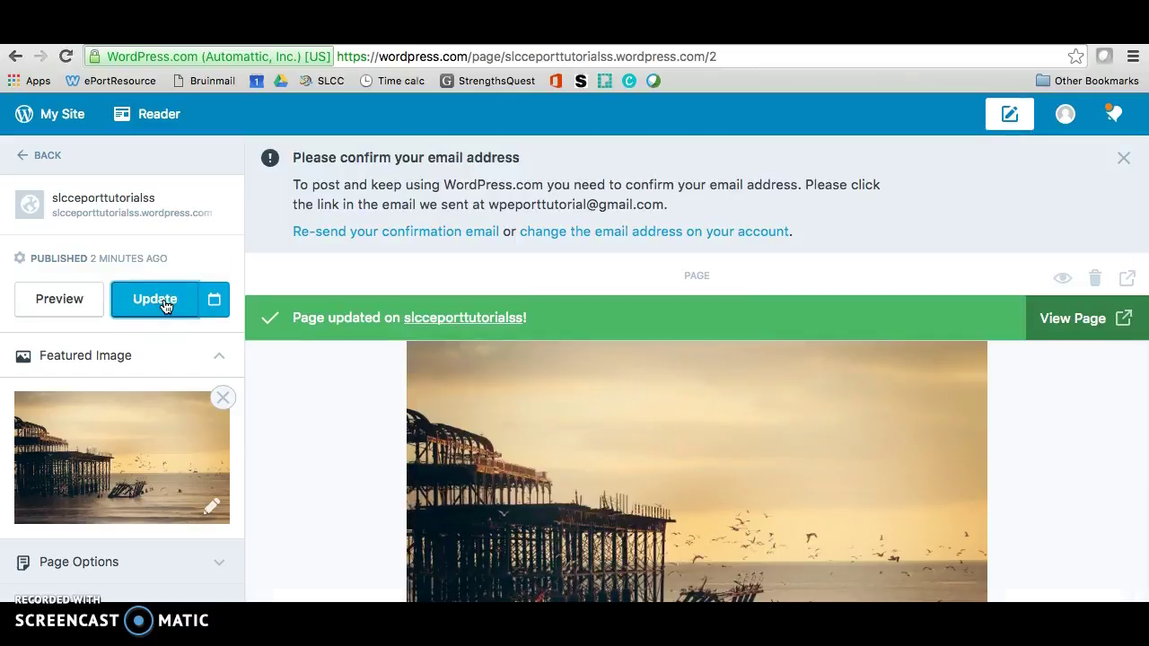
Return to the page list, open the Contact page, and change its title to RESUMÉ with an accented É.
click(24, 157)
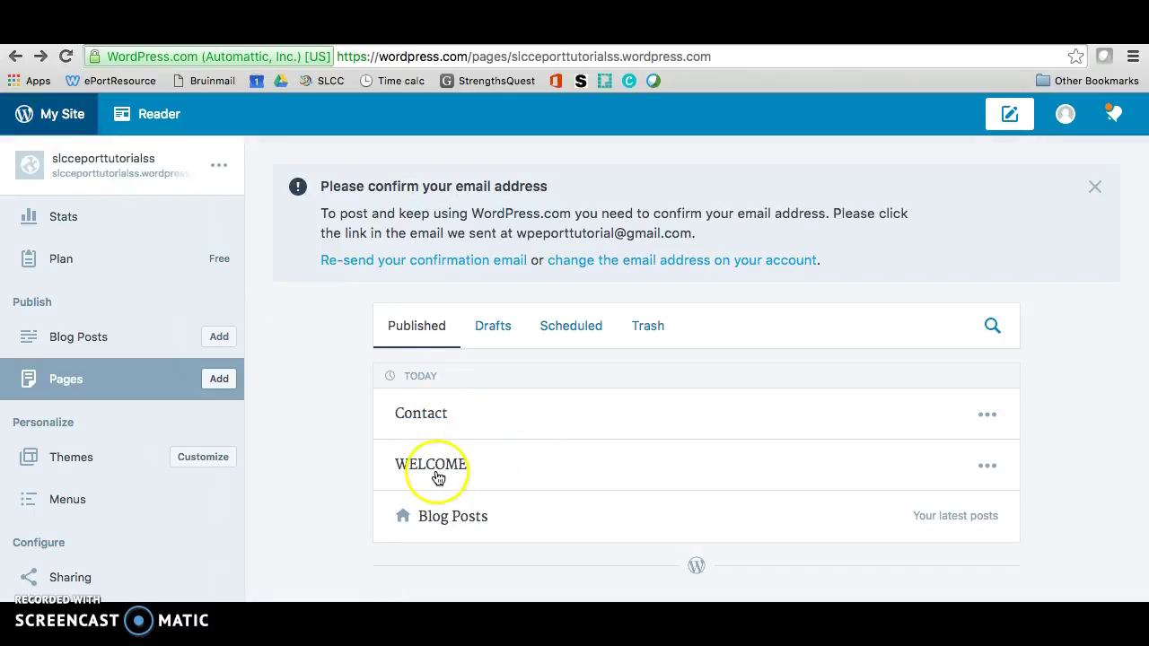
click(438, 420)
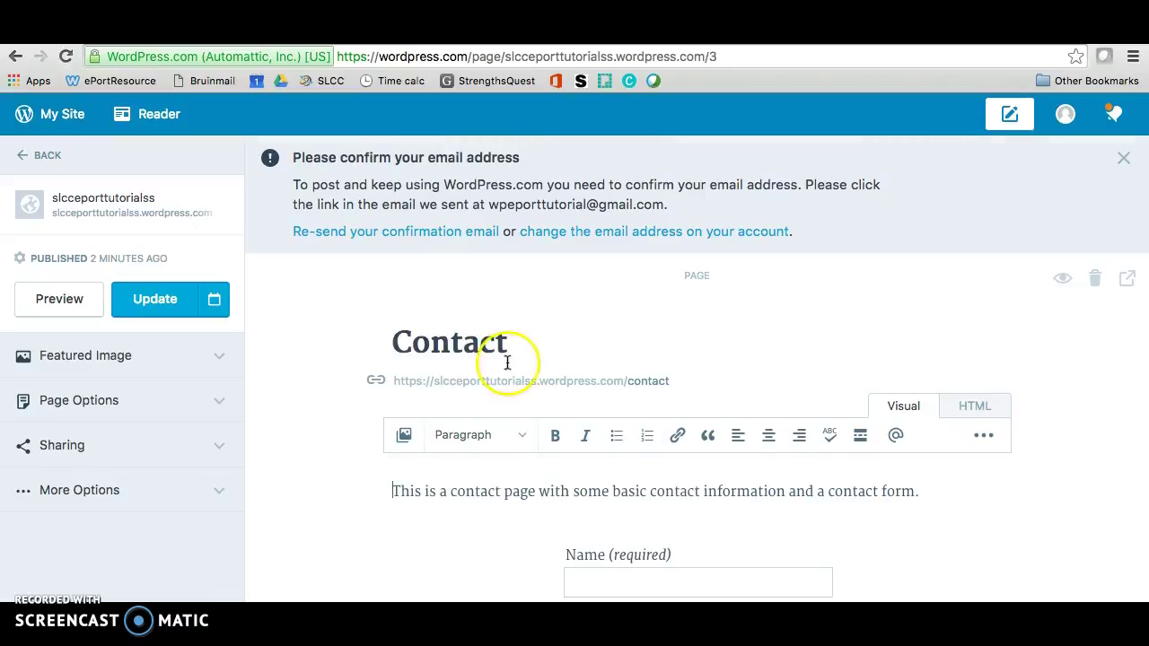
drag(508, 347, 296, 342)
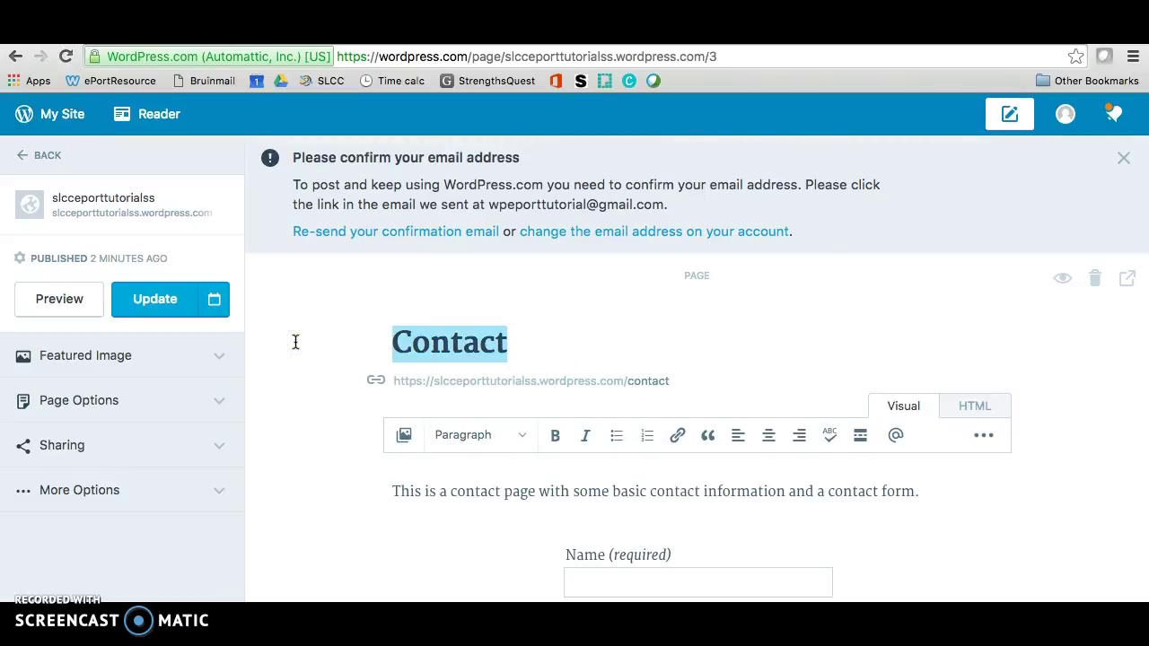
text(RESUM)
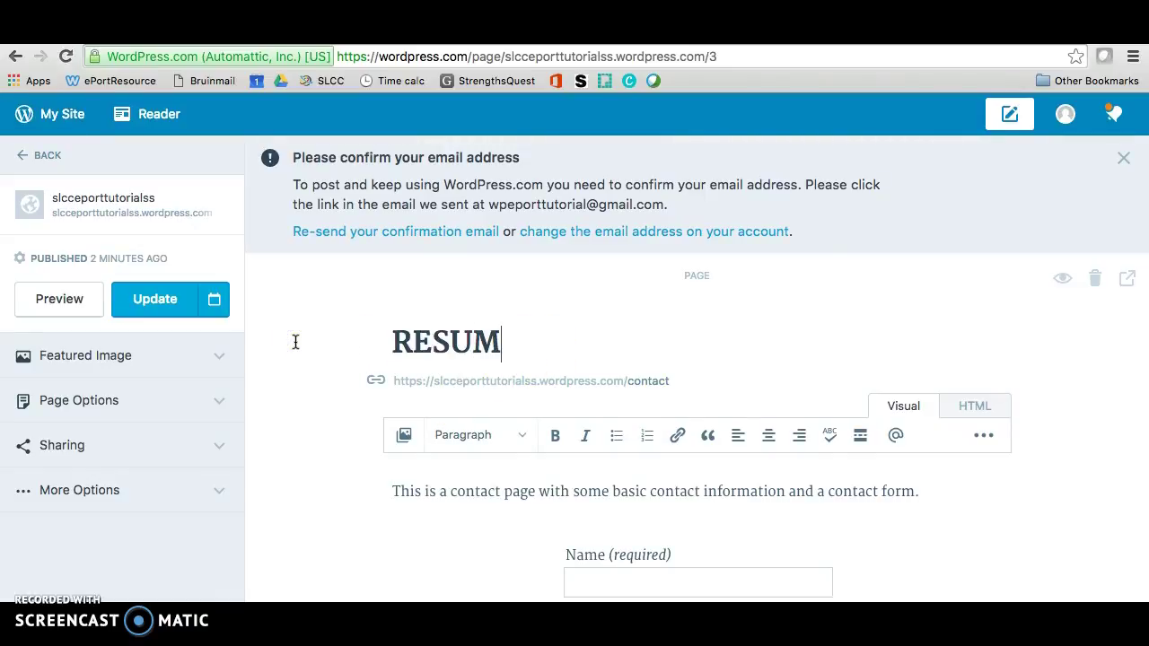
text(E)
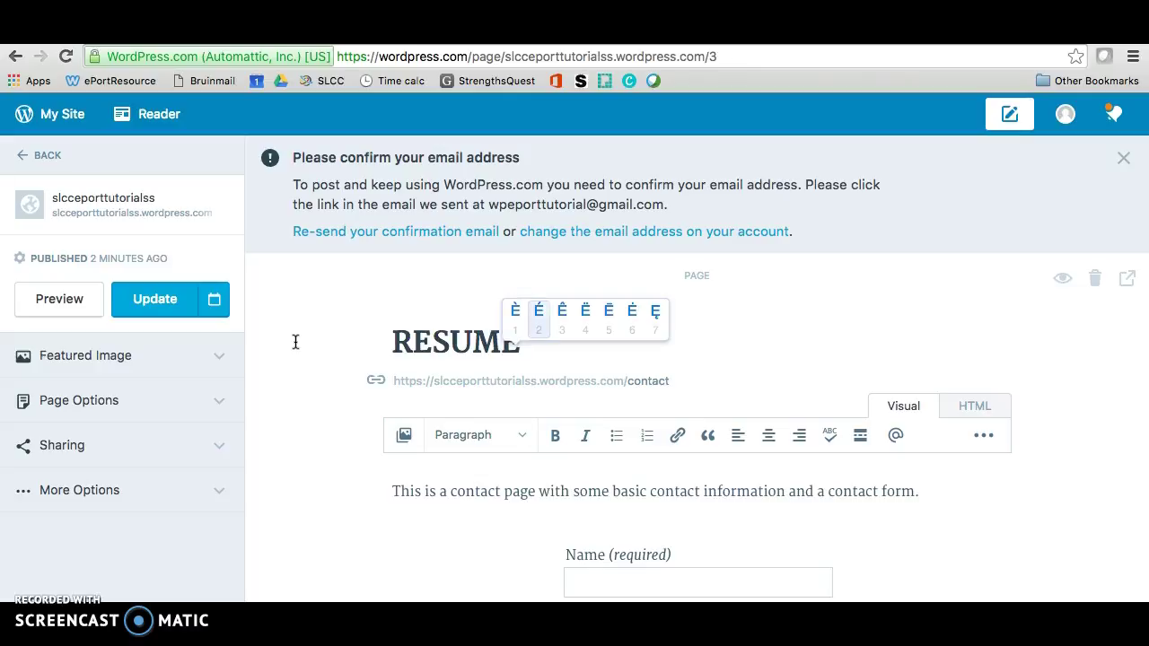
text(2)
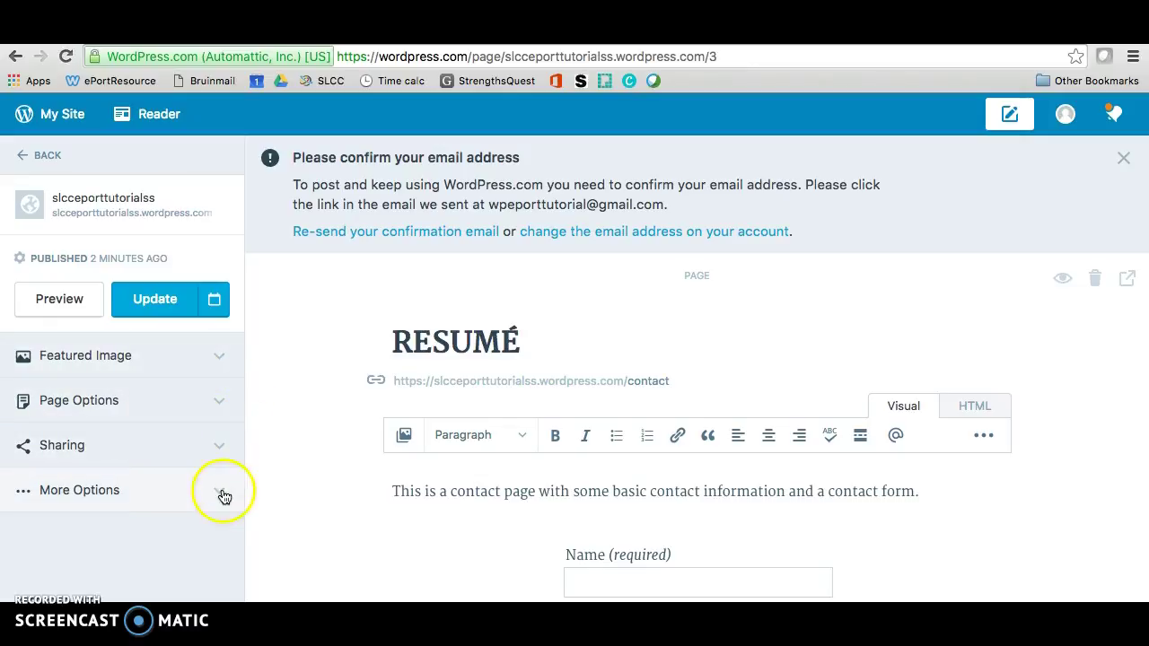
Look over the contact form on the RESUMÉ page, update the page, and return to the page list.
scroll(485, 503, down, 5)
scroll(485, 502, up, 4)
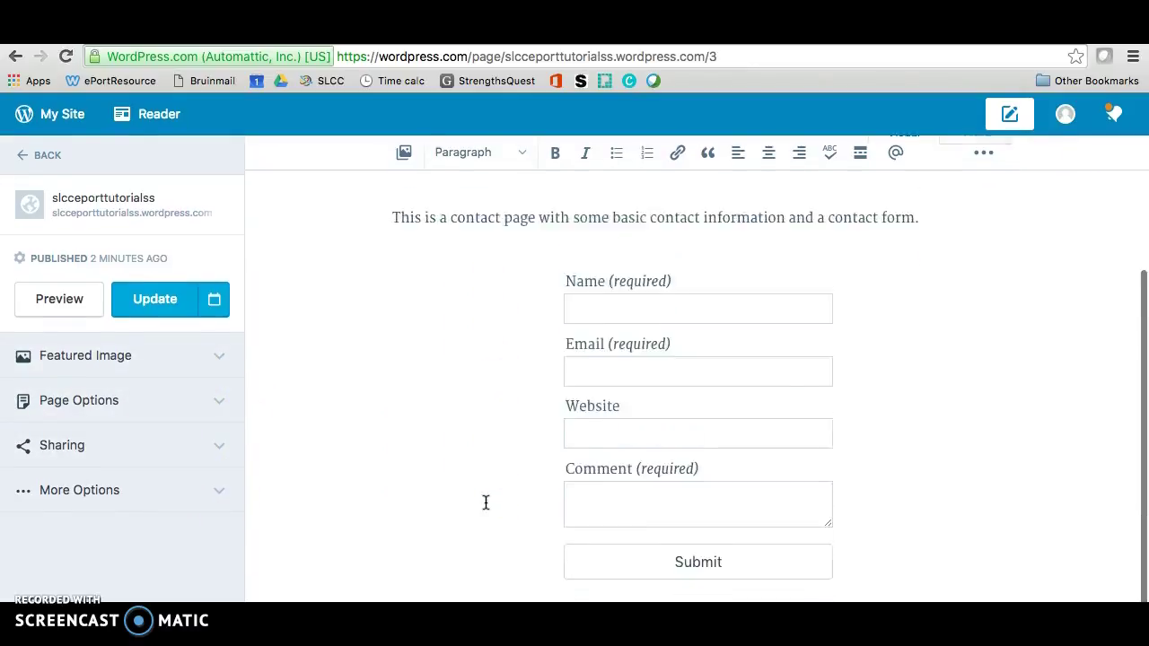
scroll(483, 501, up, 2)
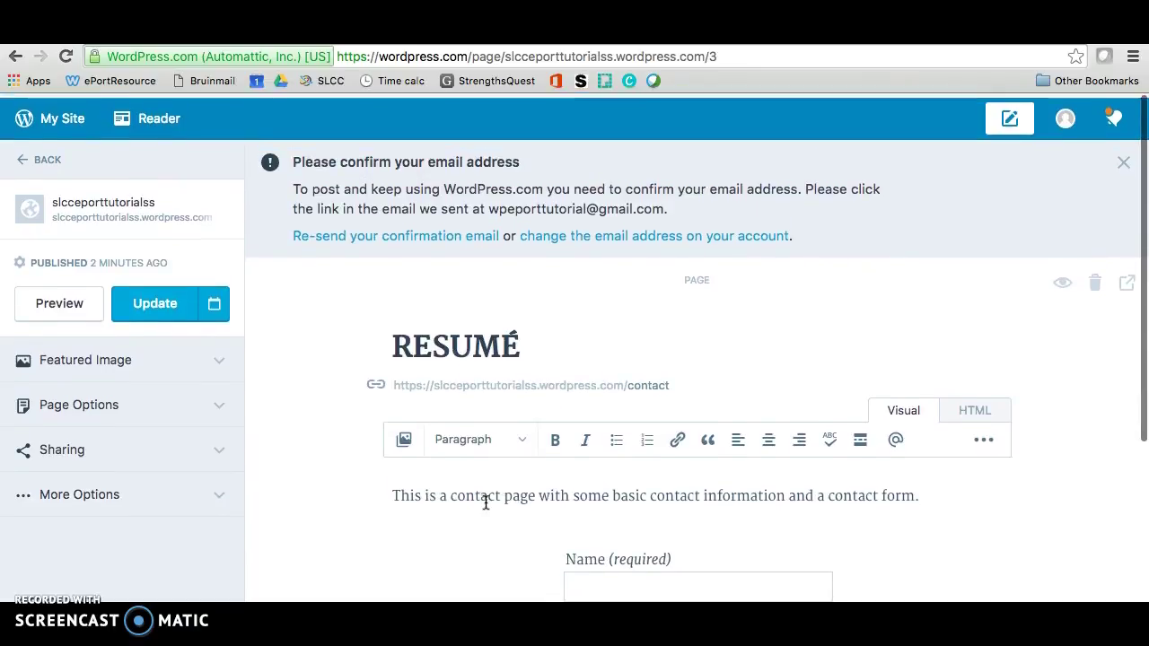
click(190, 314)
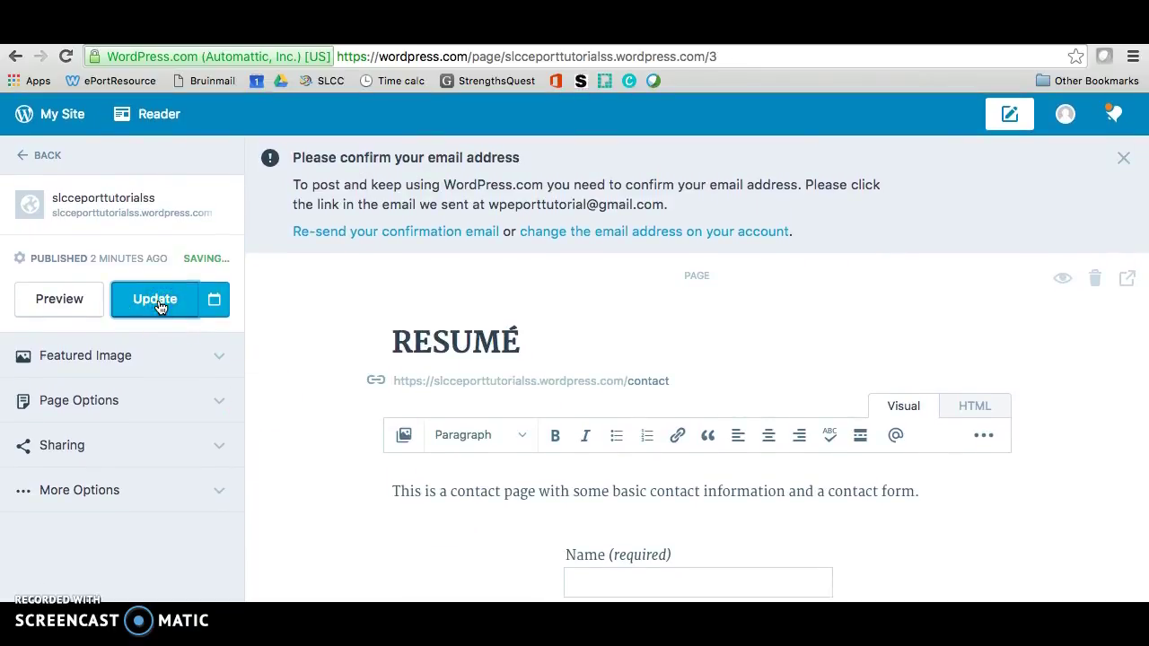
click(24, 157)
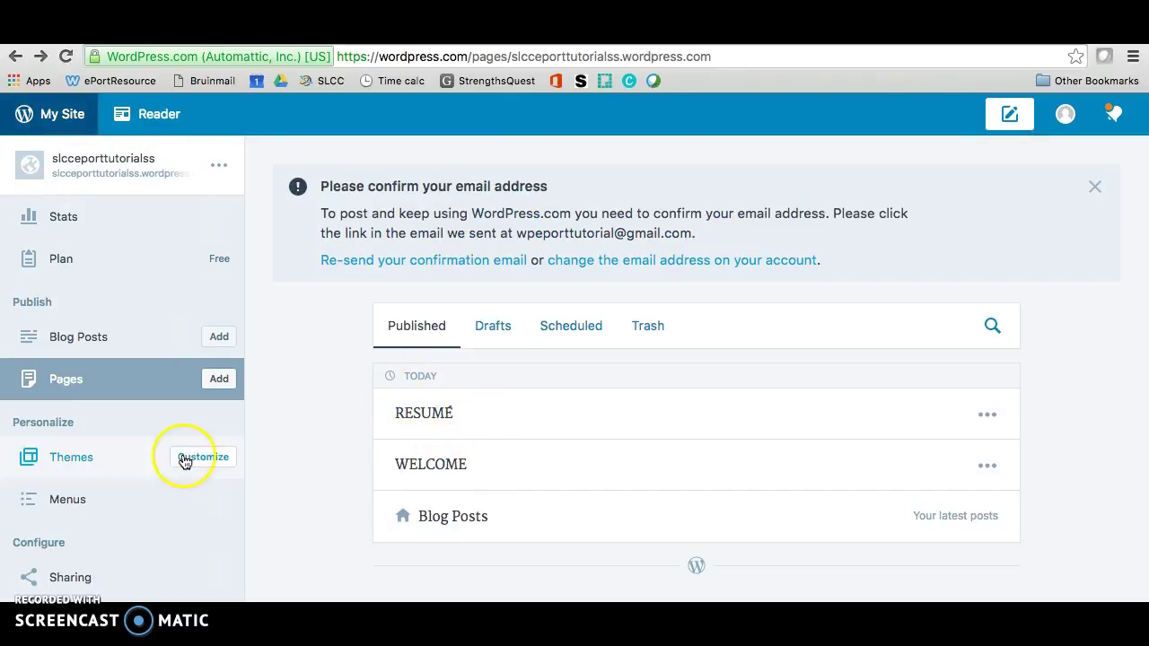
Open the site's menu settings and delete the Home item from the Primary menu.
click(69, 501)
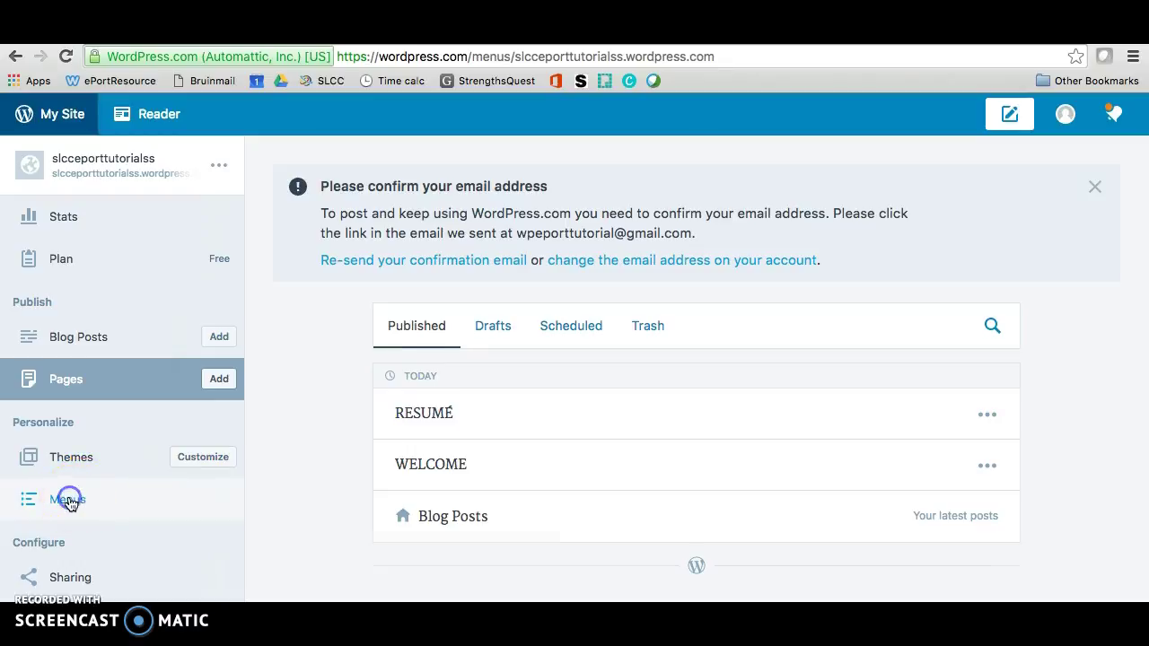
scroll(410, 487, down, 1)
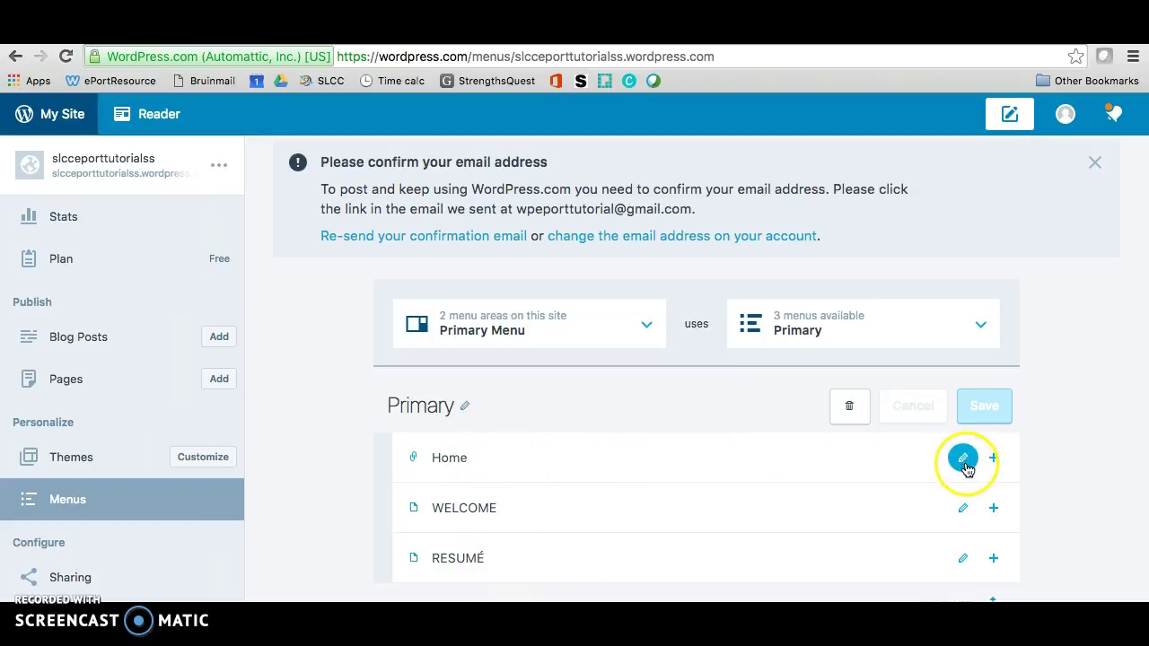
click(963, 459)
scroll(625, 493, down, 3)
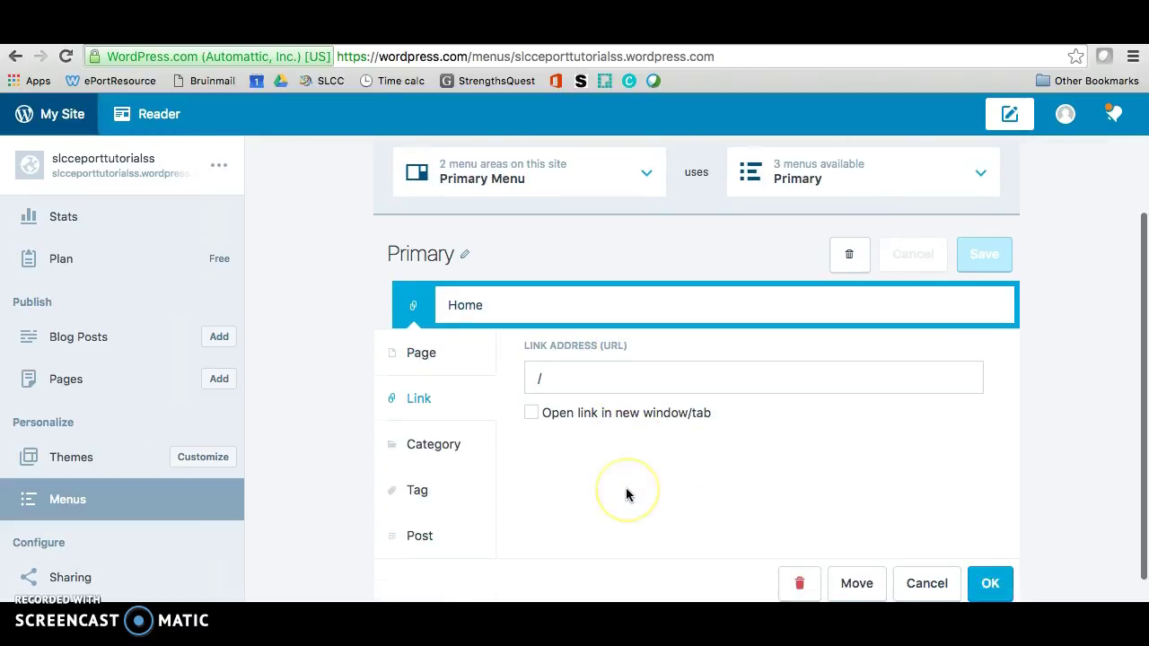
scroll(626, 494, down, 1)
click(796, 520)
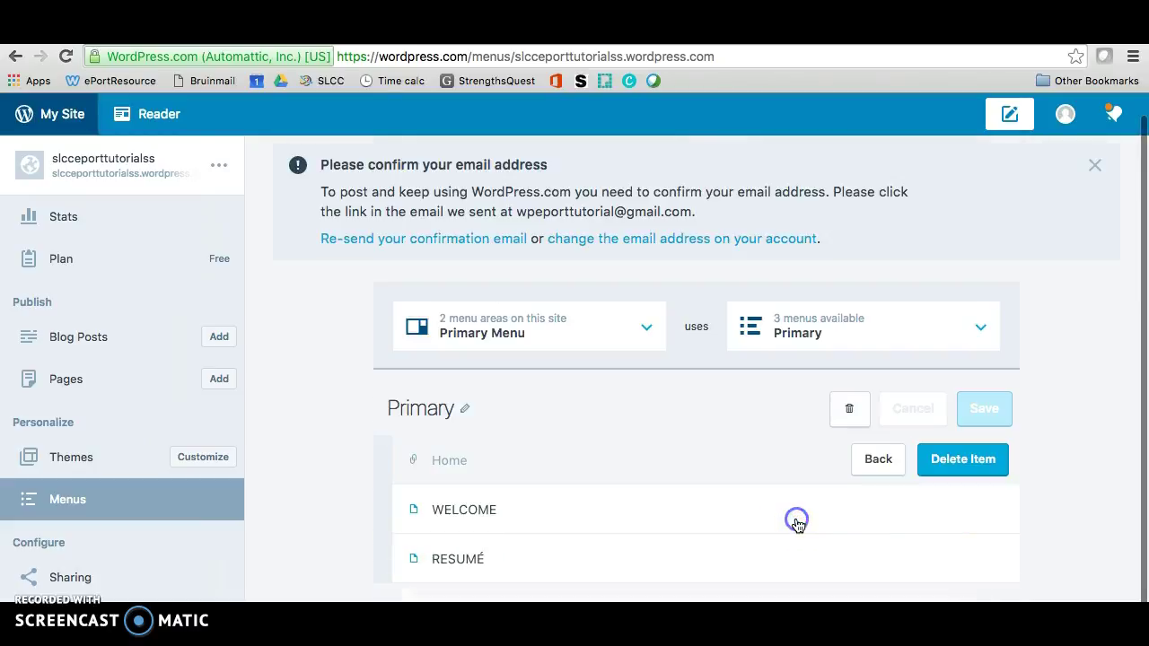
click(970, 474)
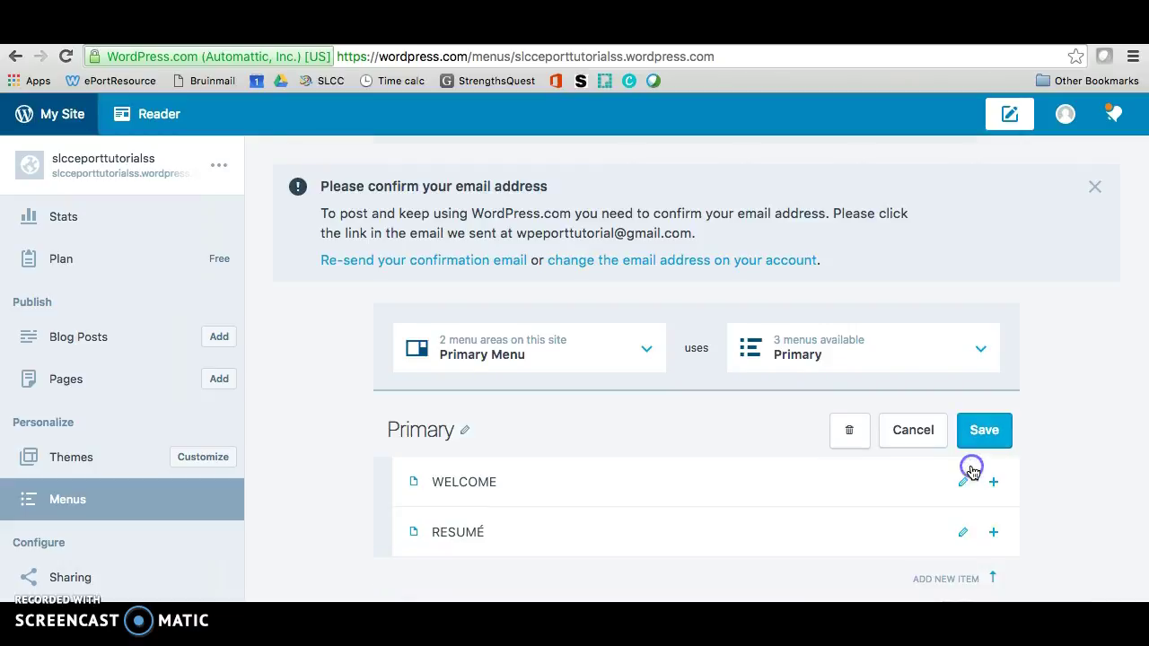
Insert a new item directly below WELCOME in the Primary menu, at the same level.
click(815, 504)
click(993, 481)
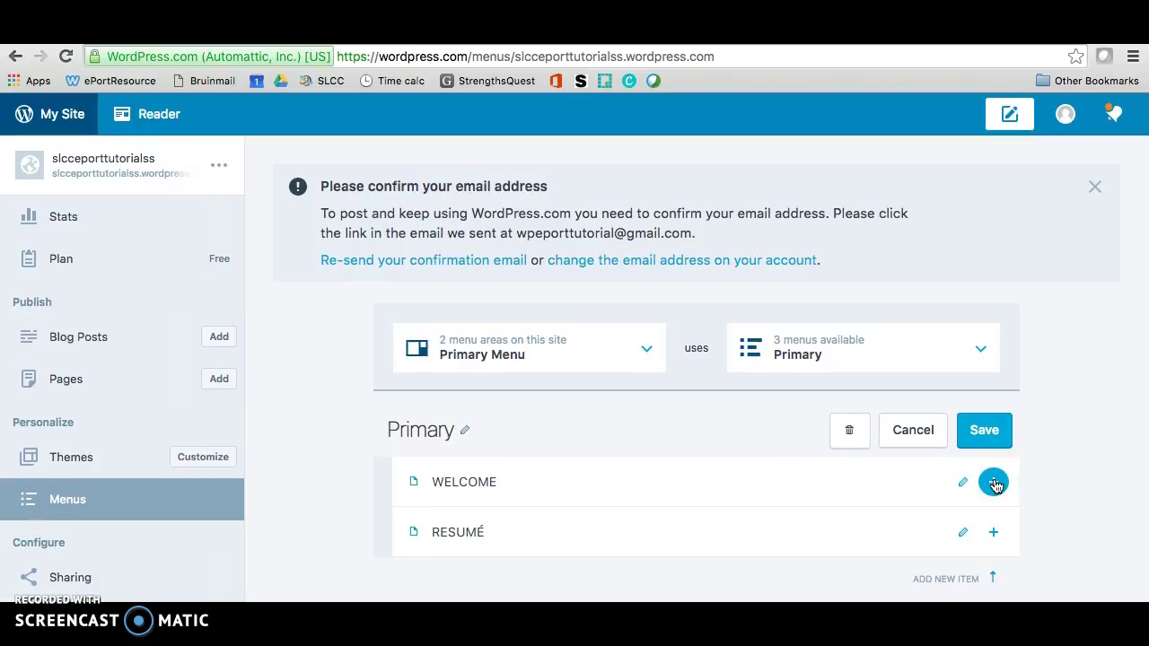
click(995, 485)
scroll(790, 507, down, 3)
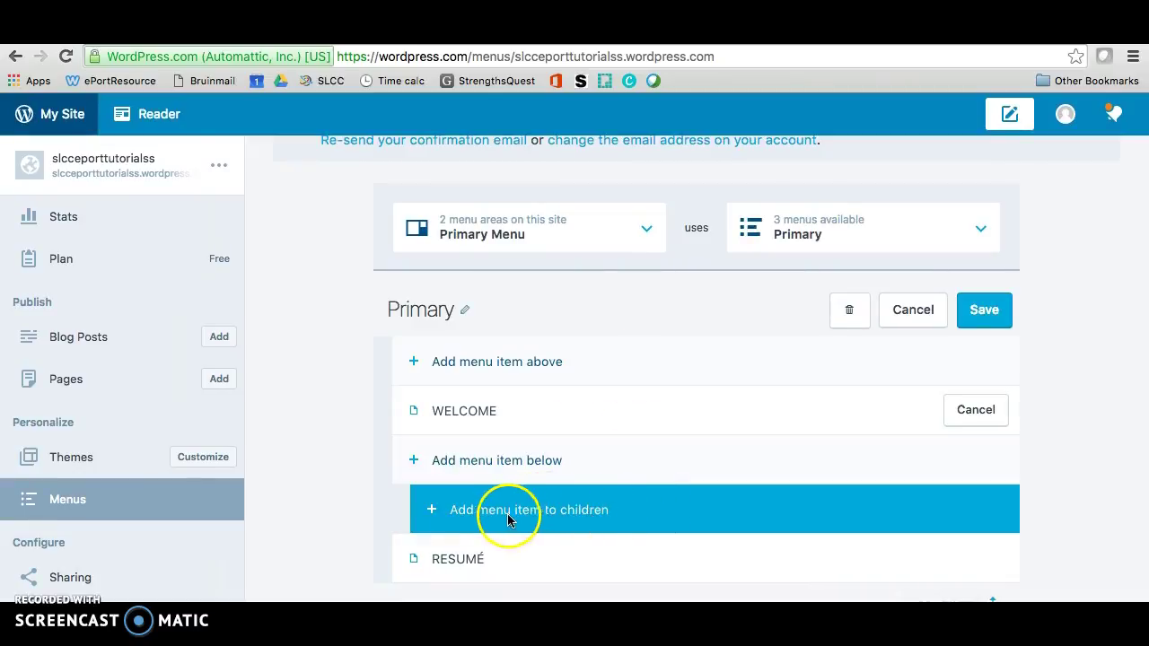
click(586, 473)
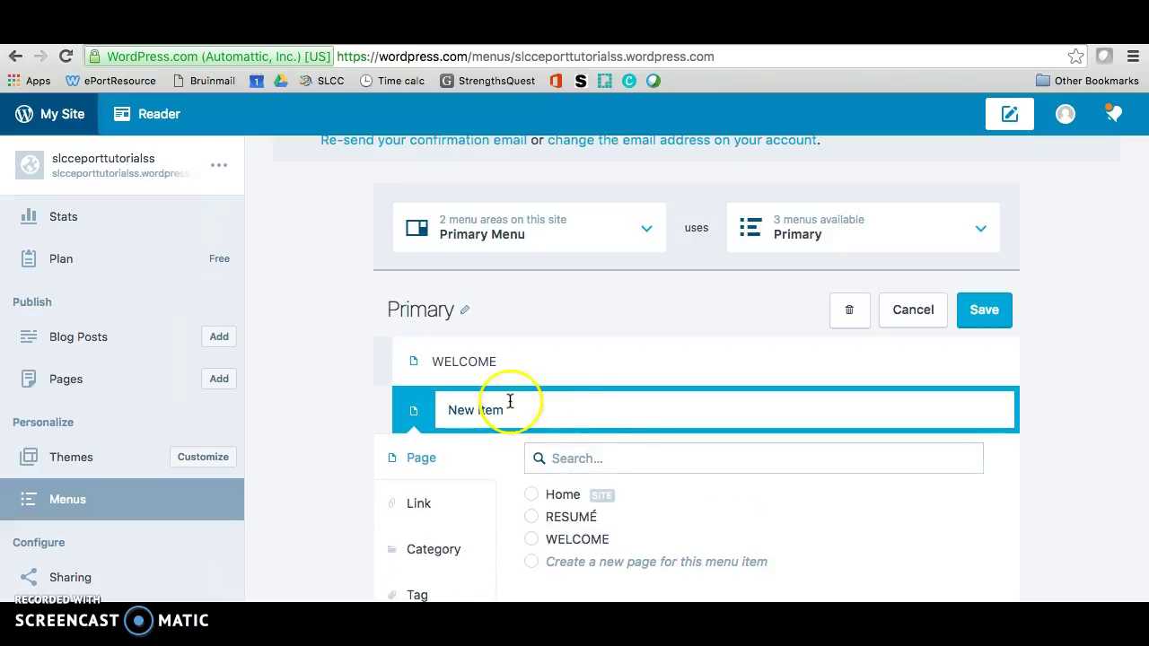
Name the new item below WELCOME GOALS & OUTCOMES, have a new page created for it, and add it to the menu.
click(441, 410)
drag(441, 409, 317, 408)
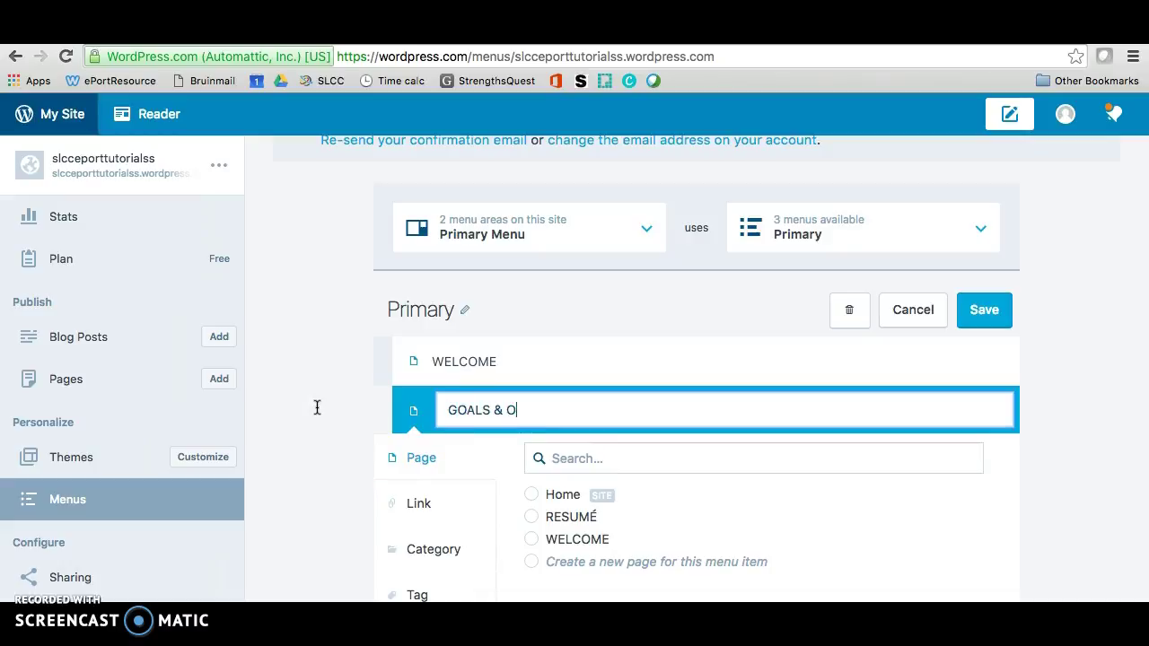
click(531, 561)
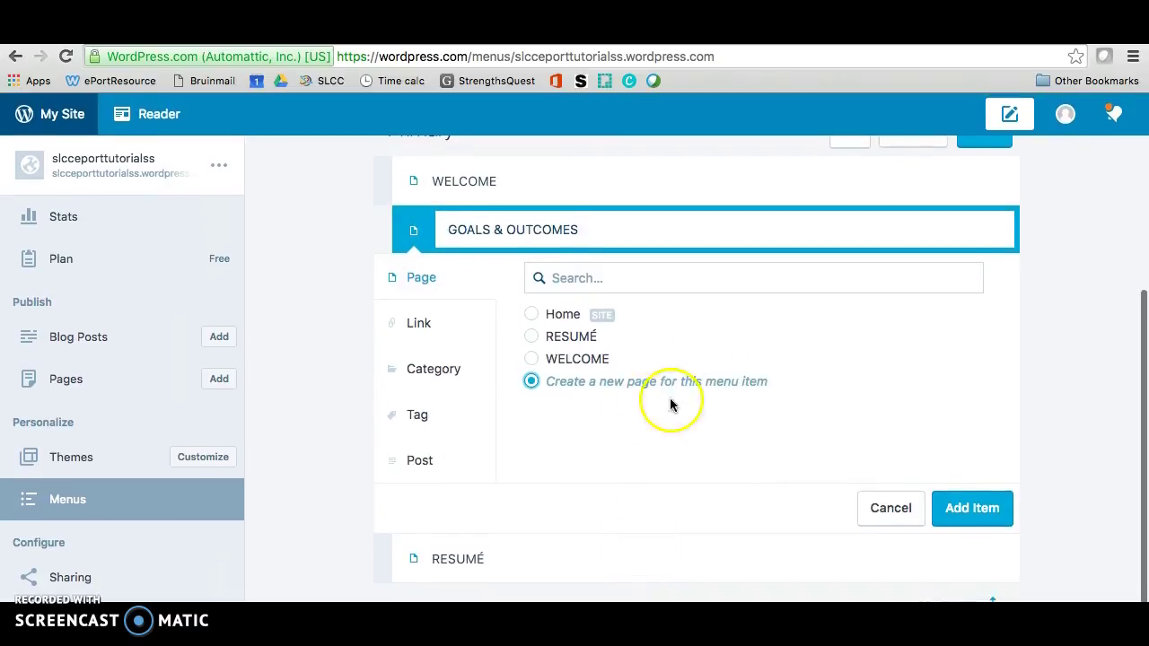
click(986, 514)
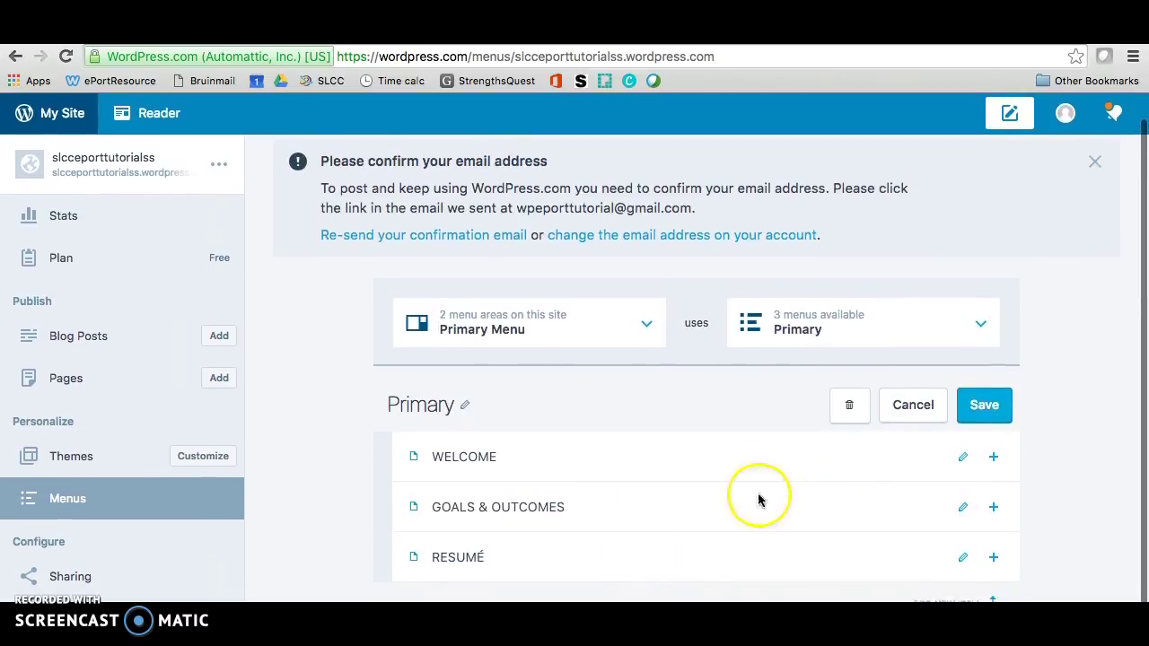
Add a COURSEWORK item directly below GOALS & OUTCOMES at the same level, with a new page created for it.
click(993, 508)
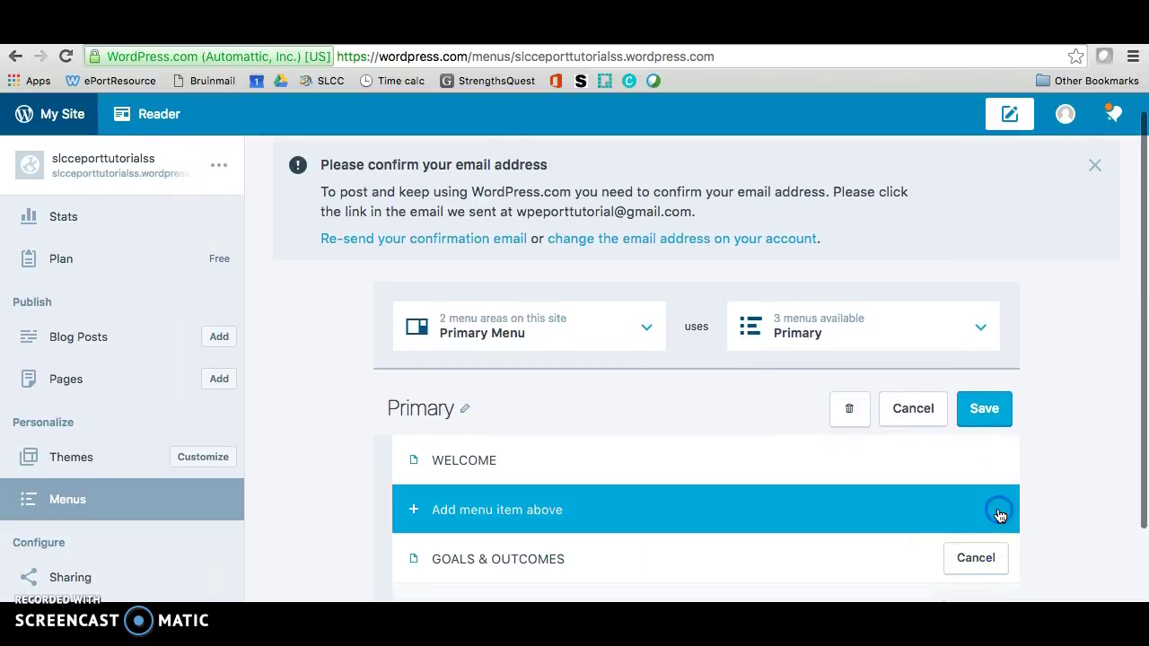
scroll(928, 541, down, 2)
click(692, 470)
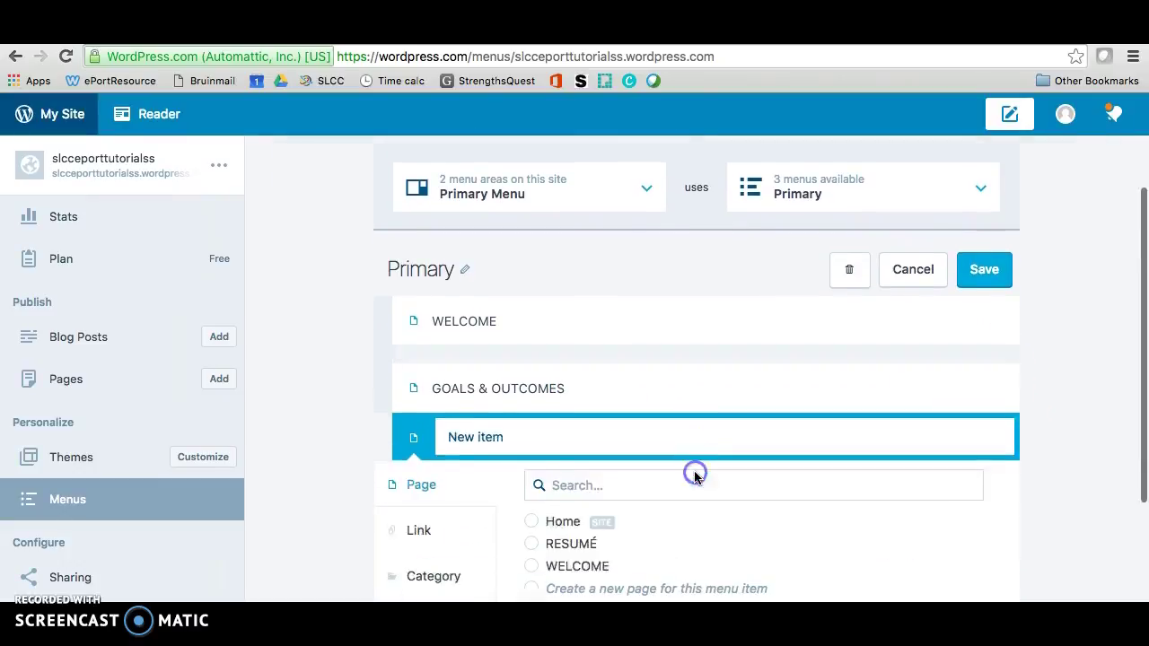
click(447, 422)
triple_click(447, 422)
text(COURSEWORK)
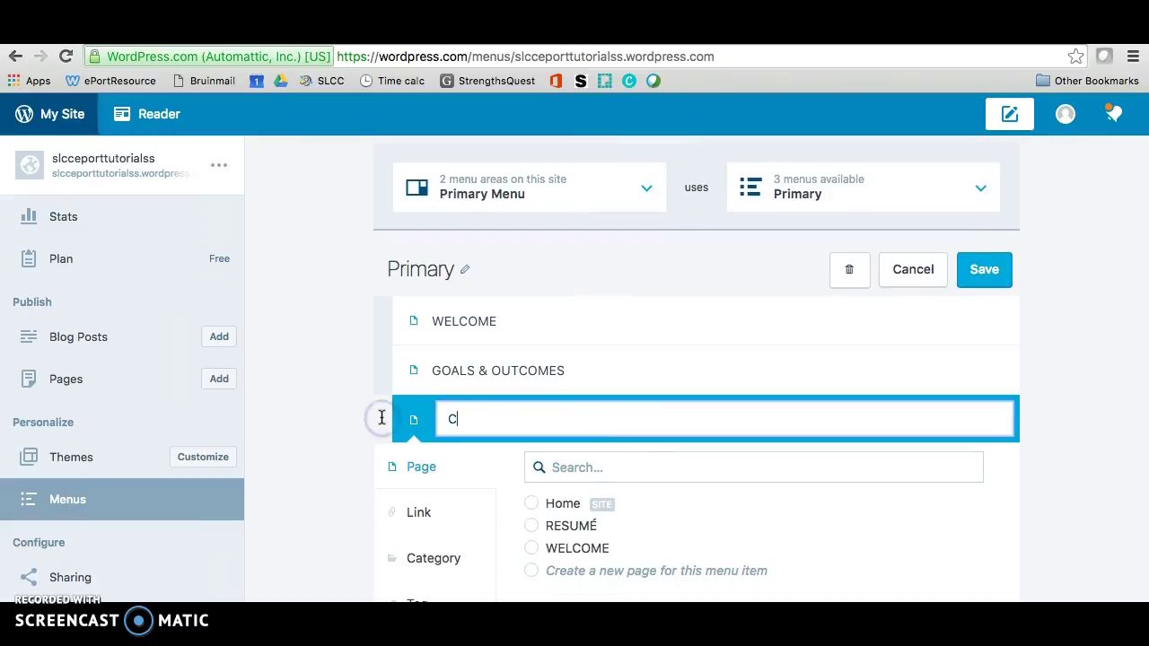
click(531, 570)
scroll(679, 564, down, 1)
scroll(679, 564, down, 3)
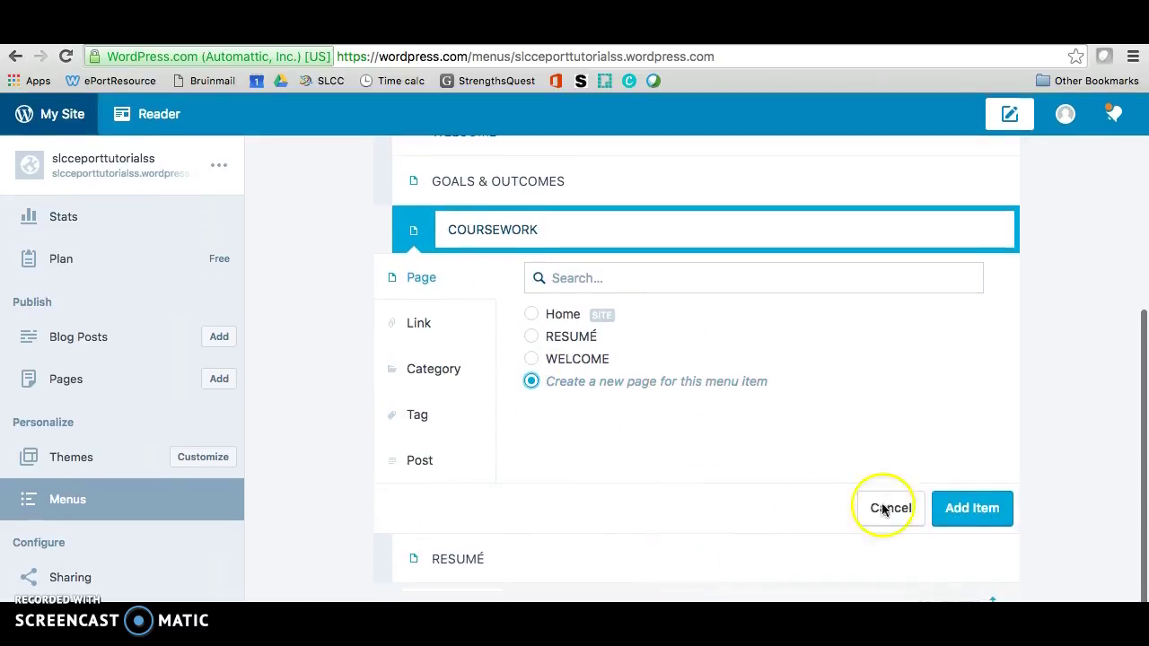
click(982, 505)
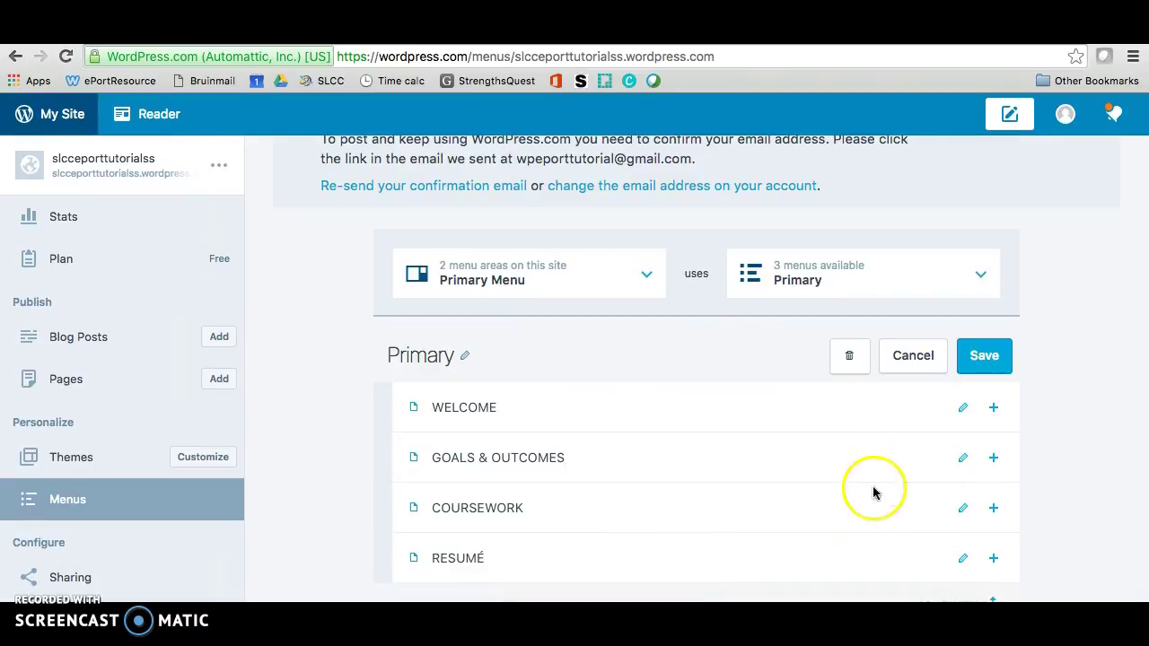
Add an OUTSIDE THE CLASSROOM item directly below COURSEWORK at the same level, with a new page created for it.
click(994, 509)
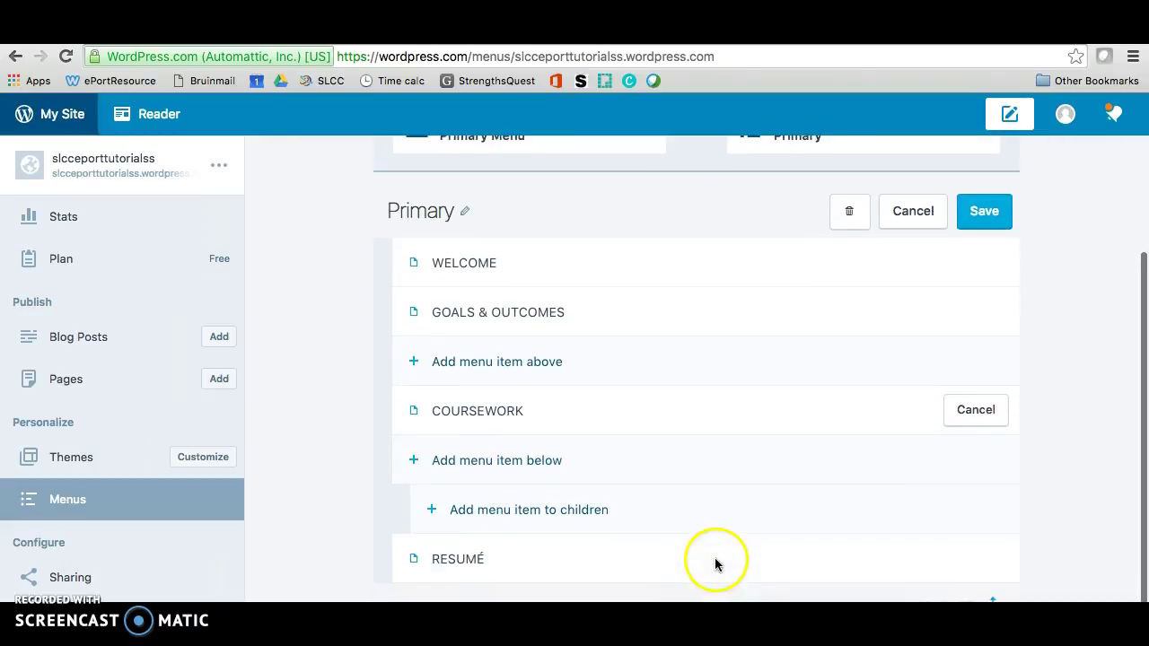
click(584, 459)
drag(544, 410, 362, 408)
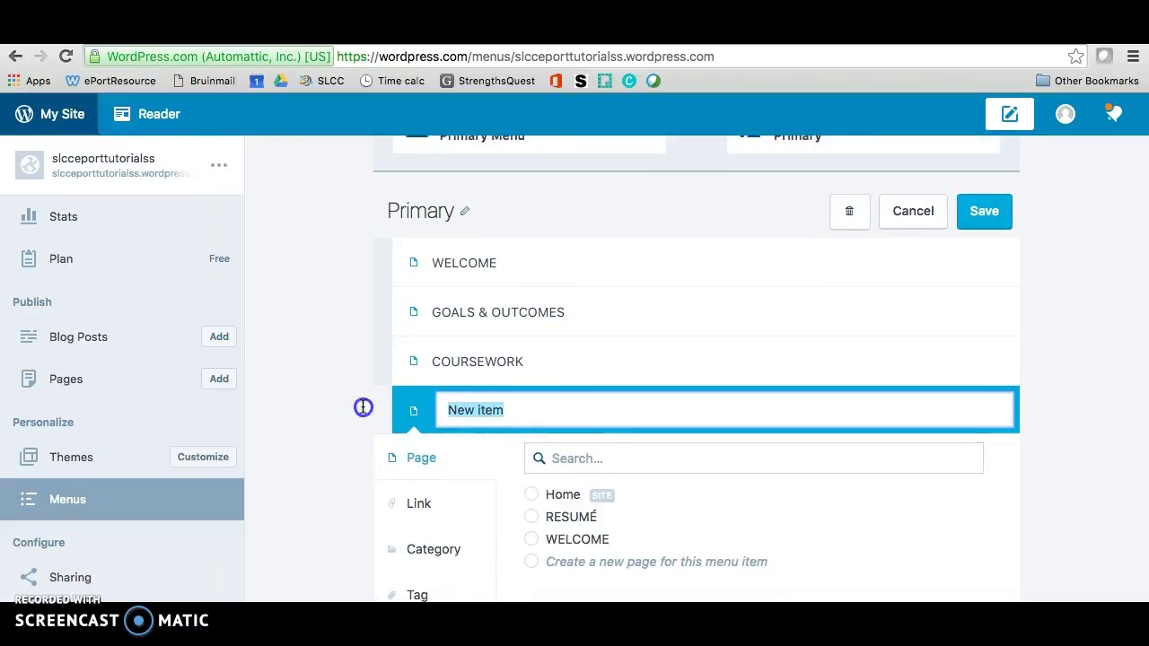
text(OUTSIDE THE)
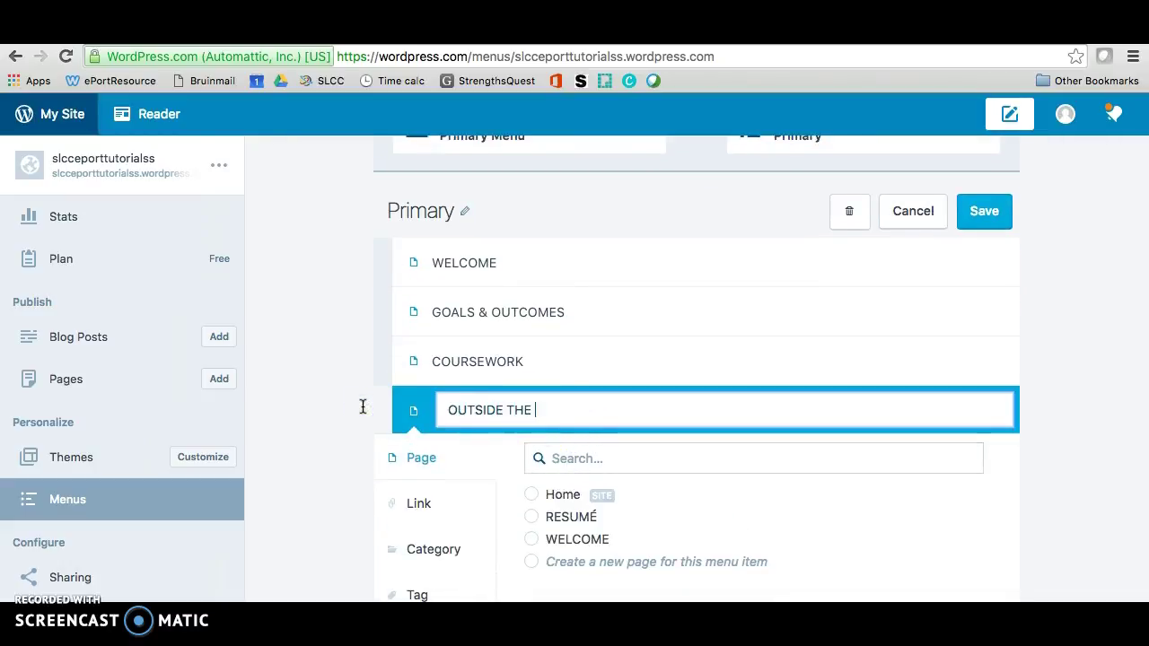
text( CLASSROOM)
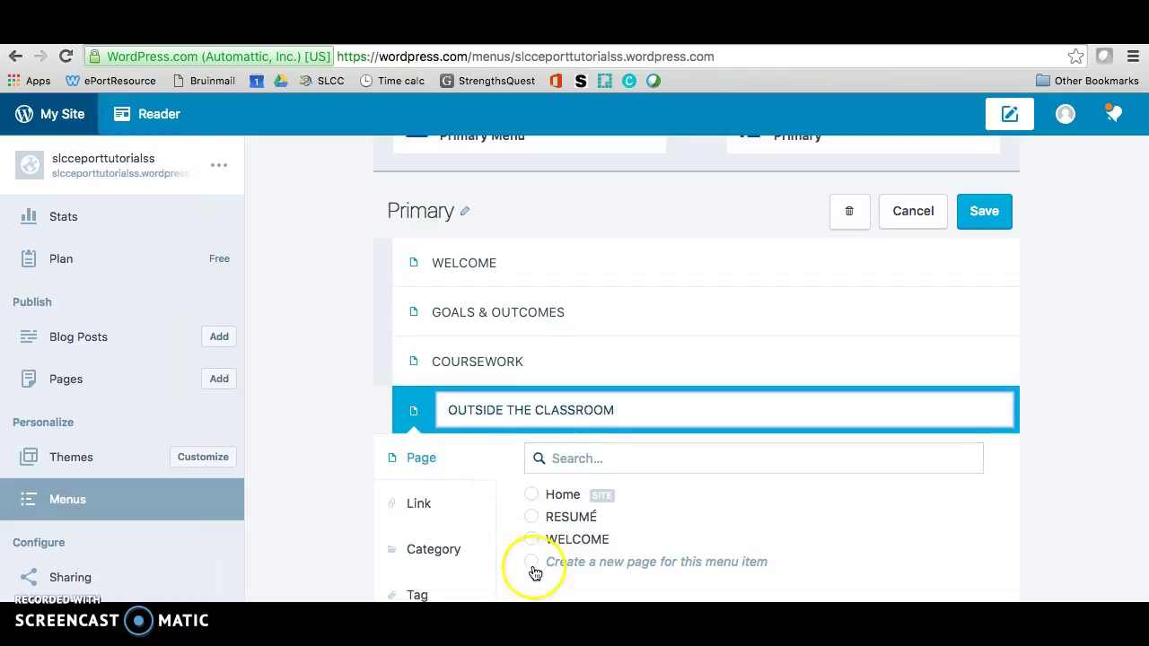
click(532, 561)
scroll(706, 516, down, 5)
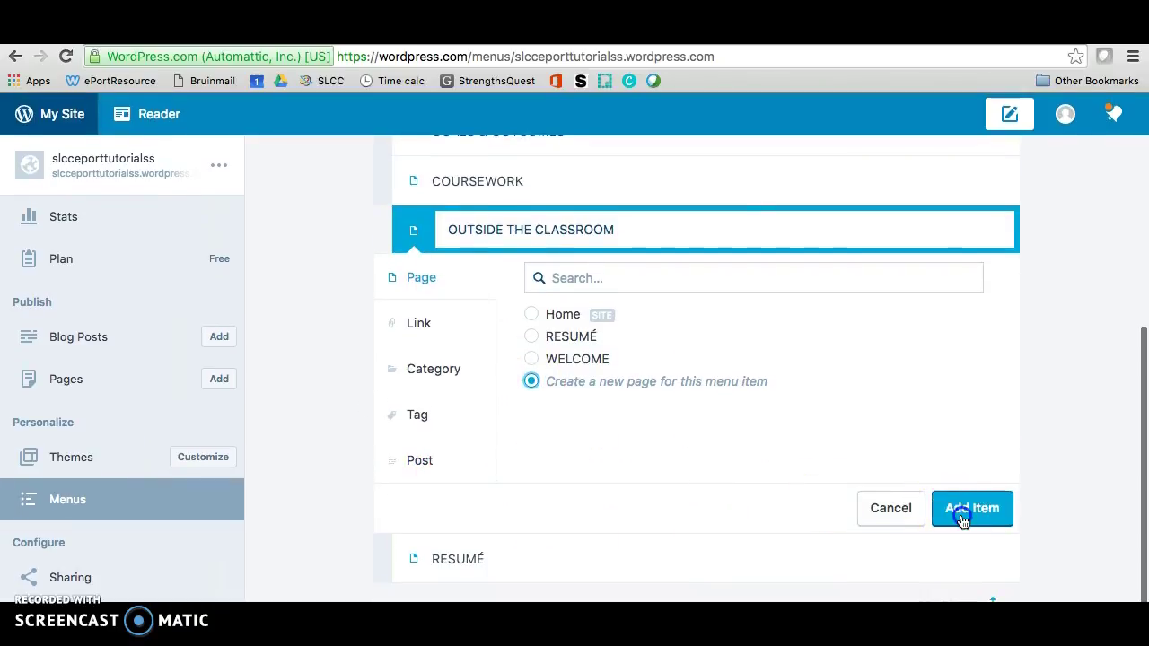
click(966, 510)
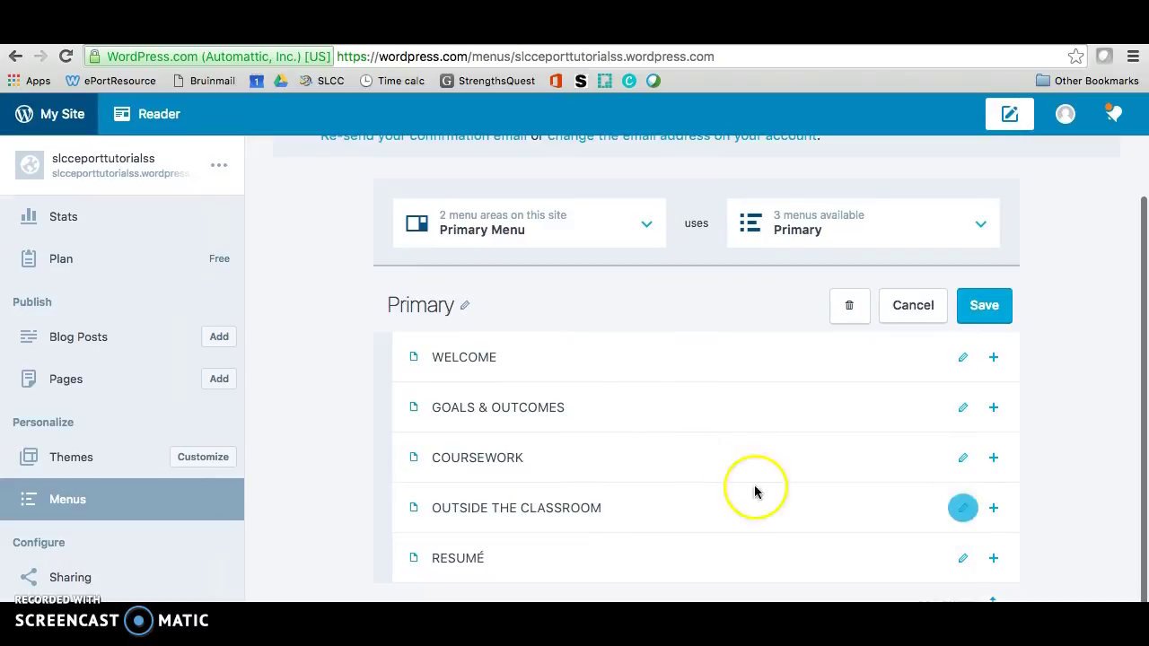
Add EXAMPLE 1010 as a child item of COURSEWORK, with a new page created for it.
click(994, 459)
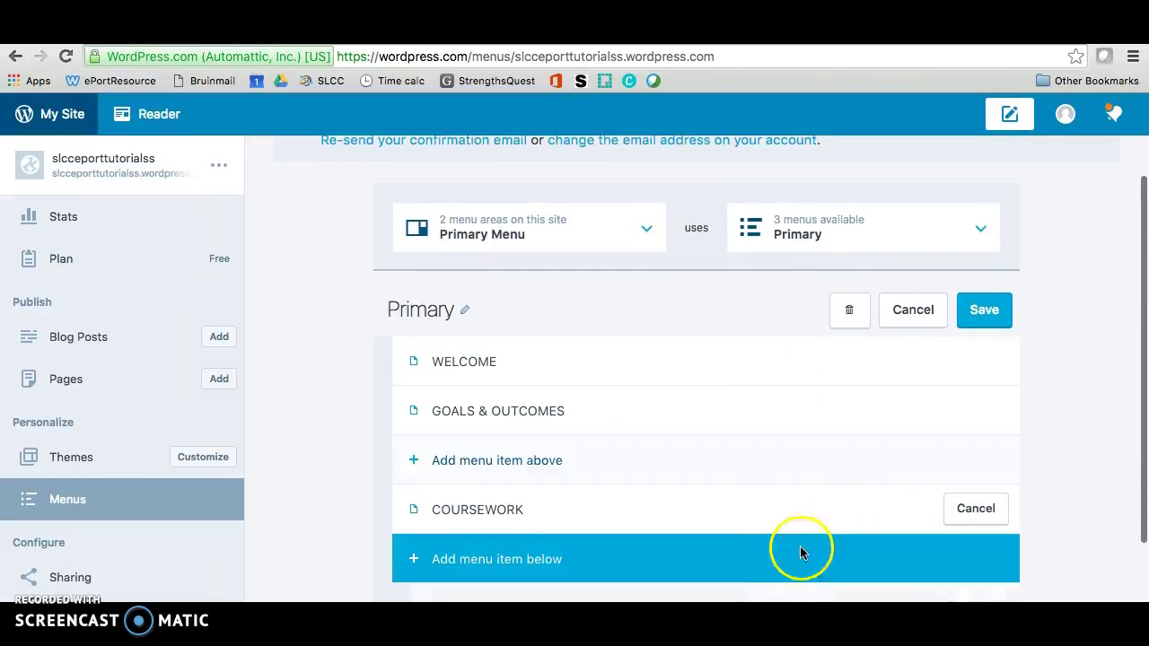
scroll(778, 569, down, 3)
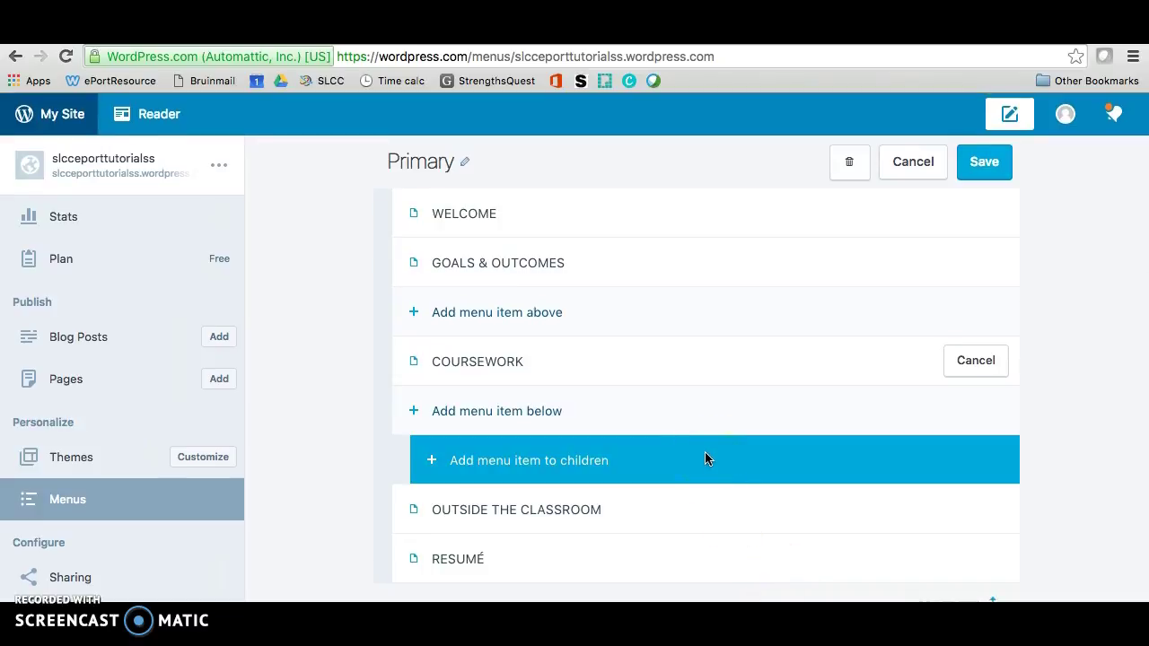
click(485, 459)
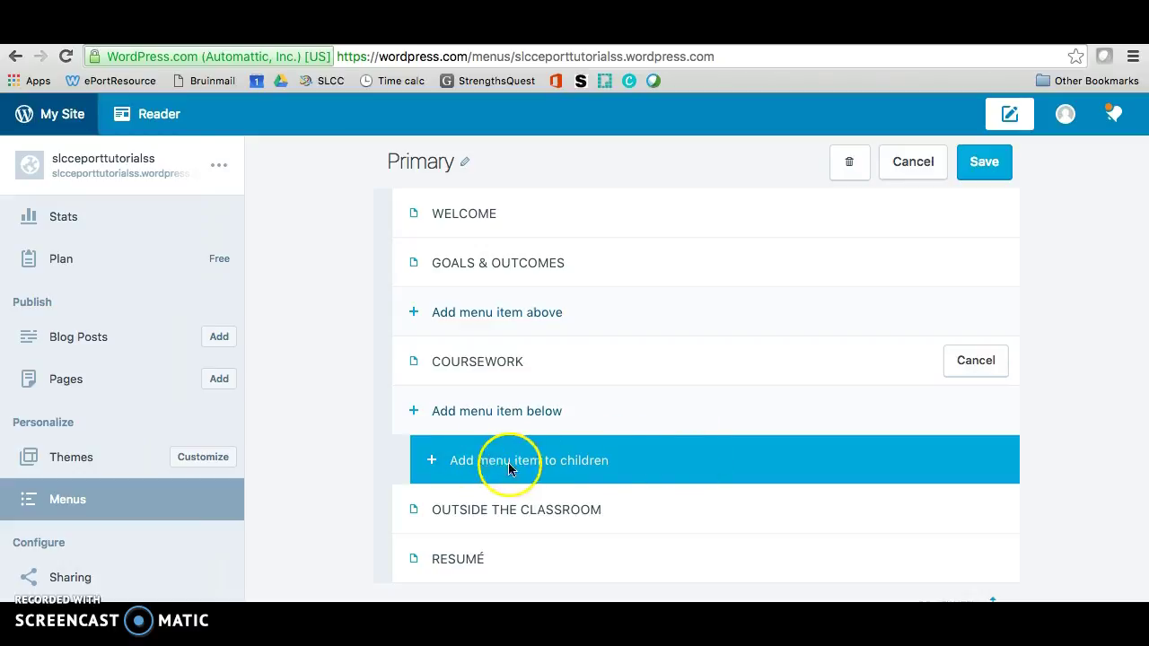
click(641, 474)
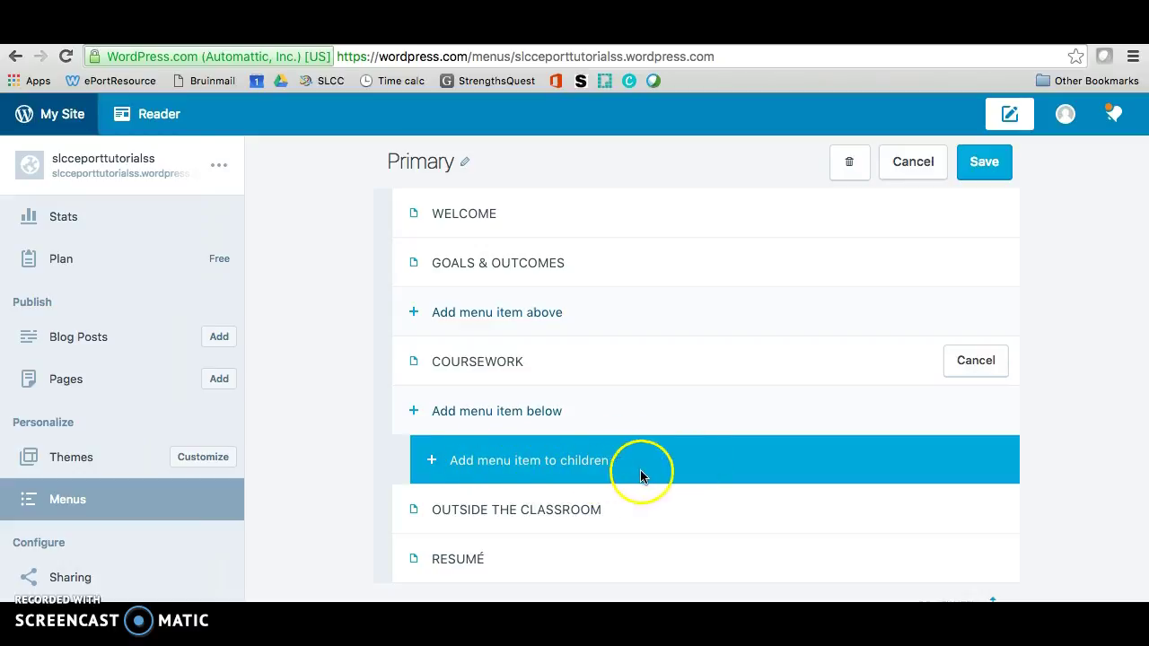
drag(537, 373, 383, 360)
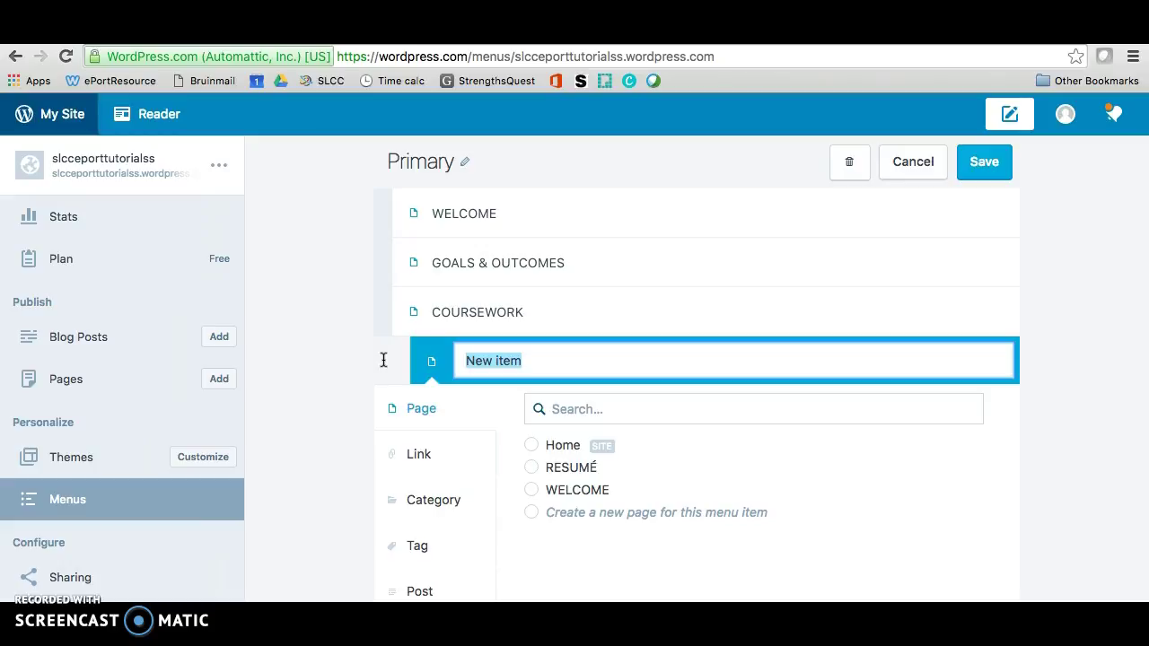
text(EXAMPLE 1010)
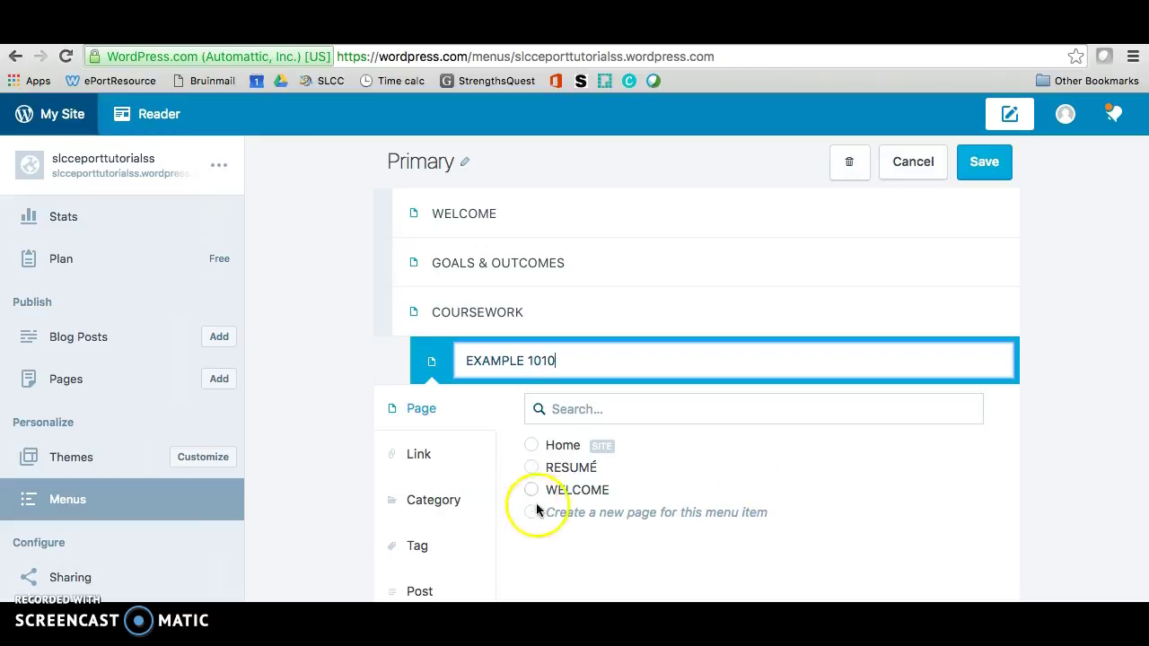
click(532, 512)
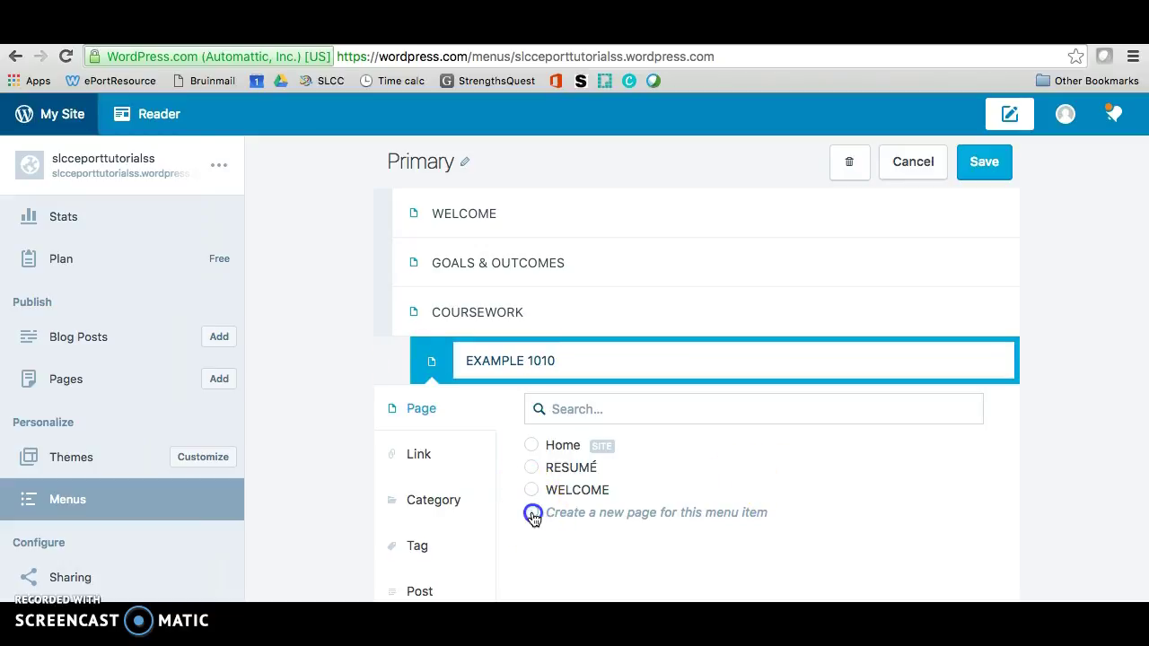
scroll(967, 559, down, 3)
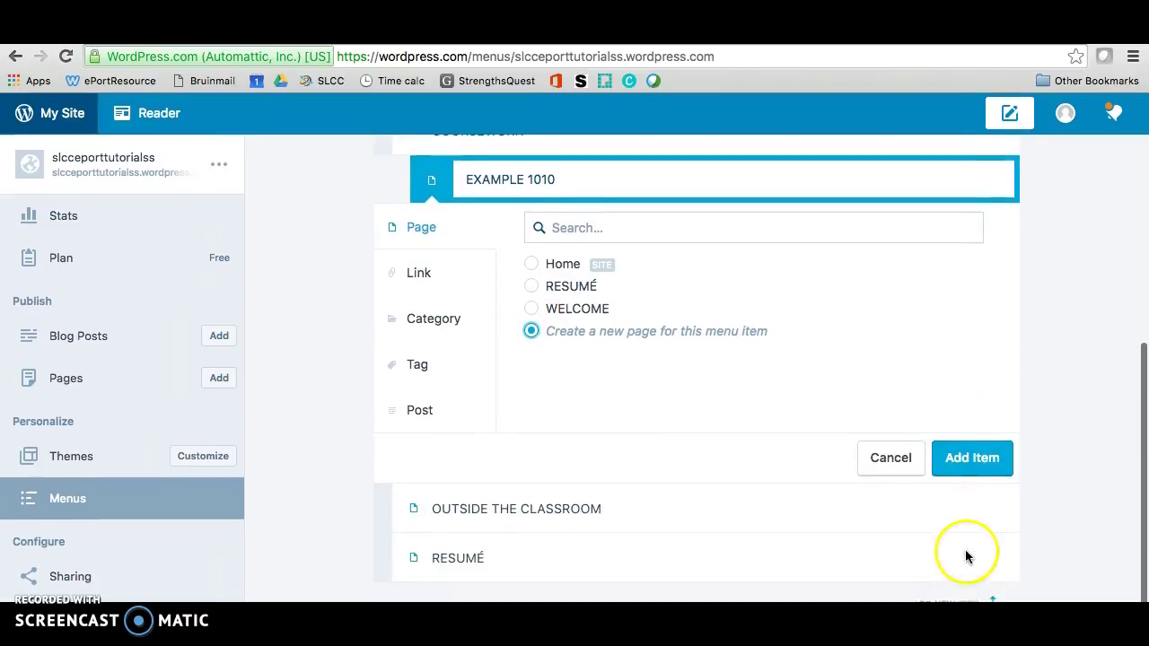
click(988, 463)
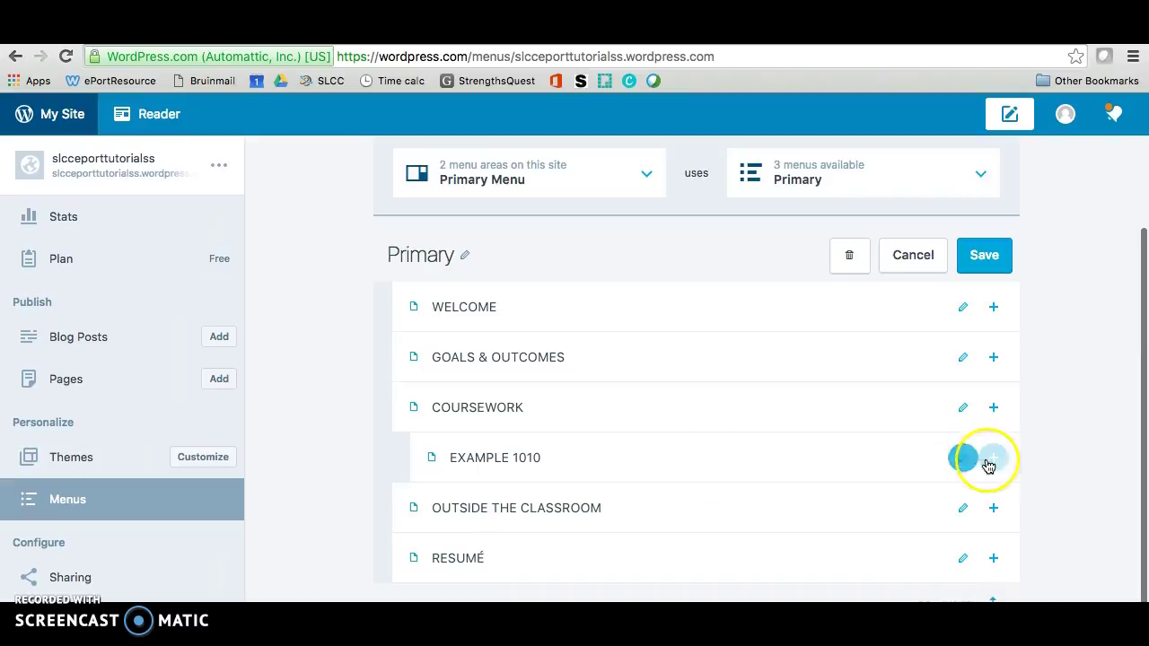
Add EXAMPLE 2010 below EXAMPLE 1010 at the same sub-level under COURSEWORK, with a new page created for it.
scroll(669, 498, down, 3)
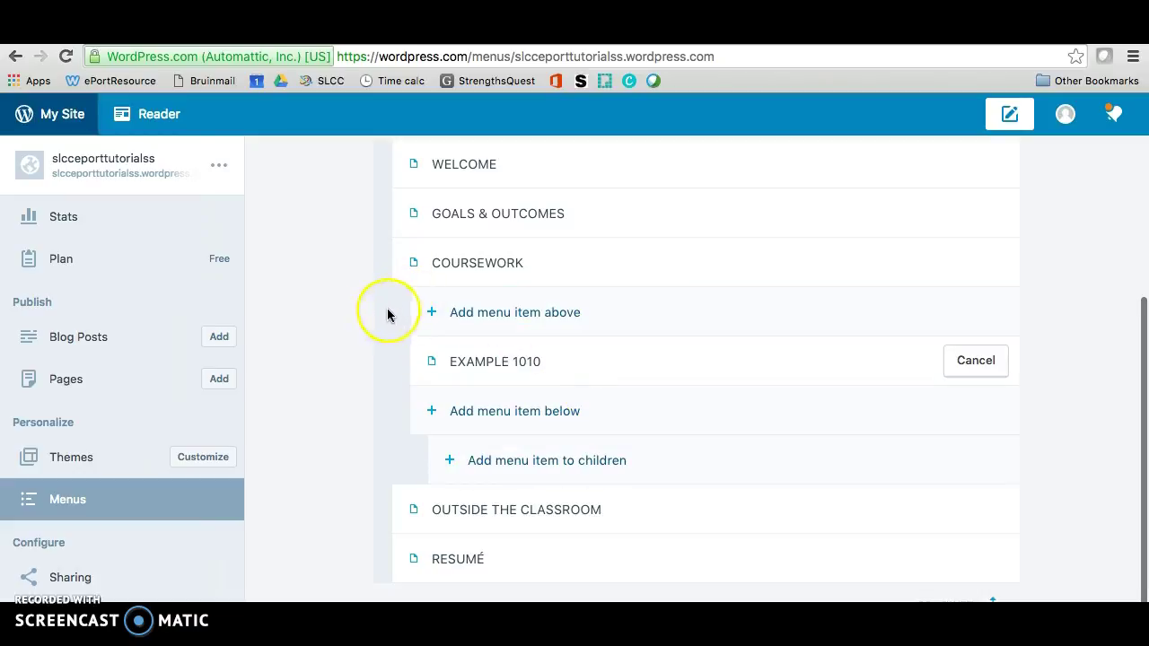
click(544, 413)
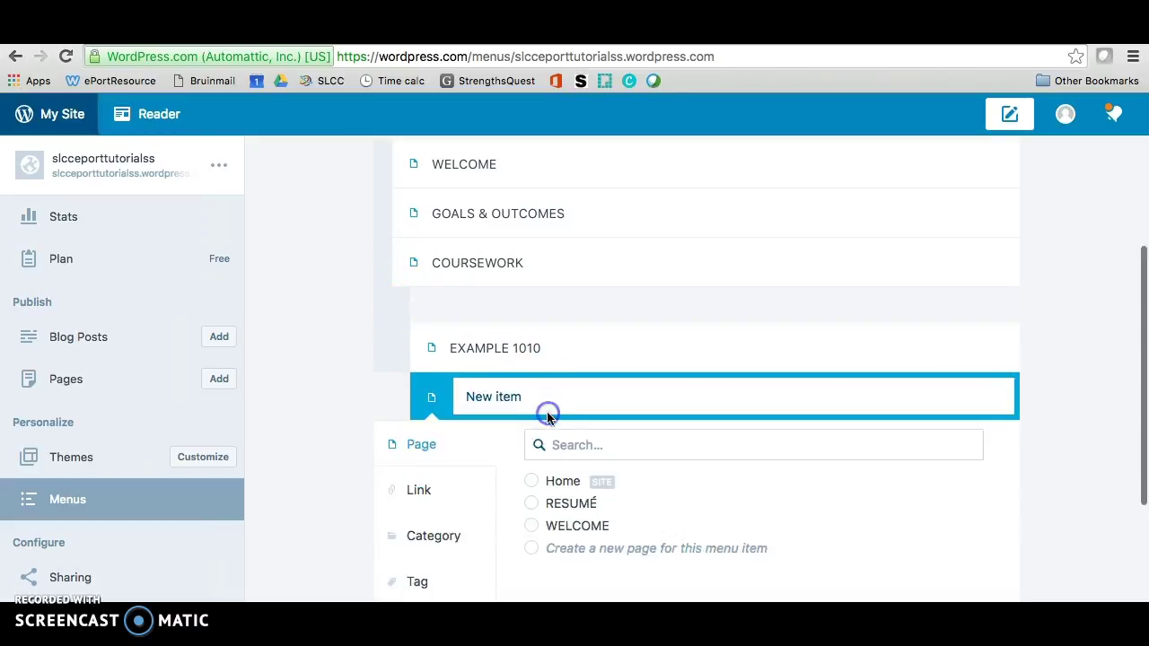
drag(541, 363, 355, 358)
text(EX)
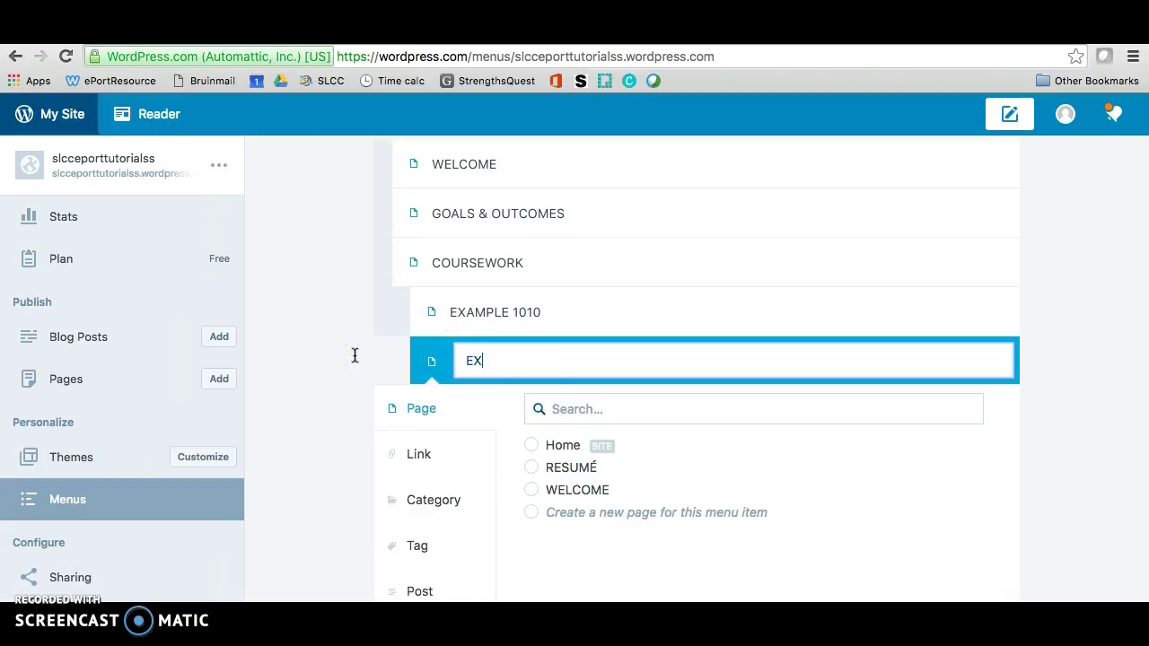
text(AMPLE 2010)
click(532, 514)
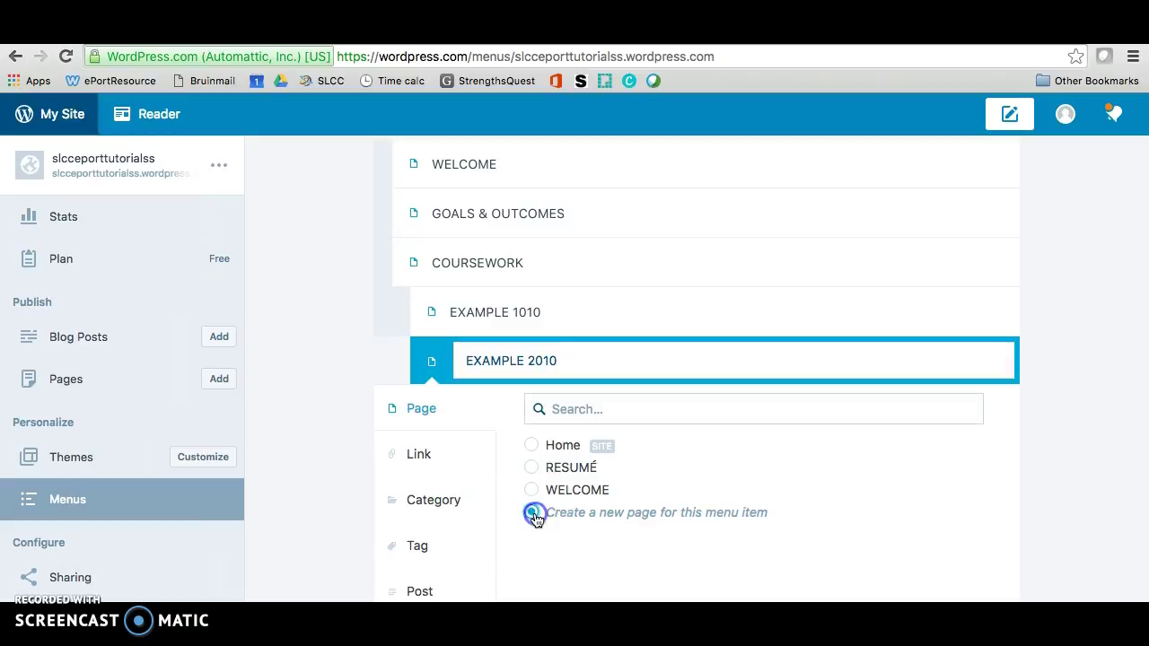
scroll(790, 485, down, 2)
click(993, 462)
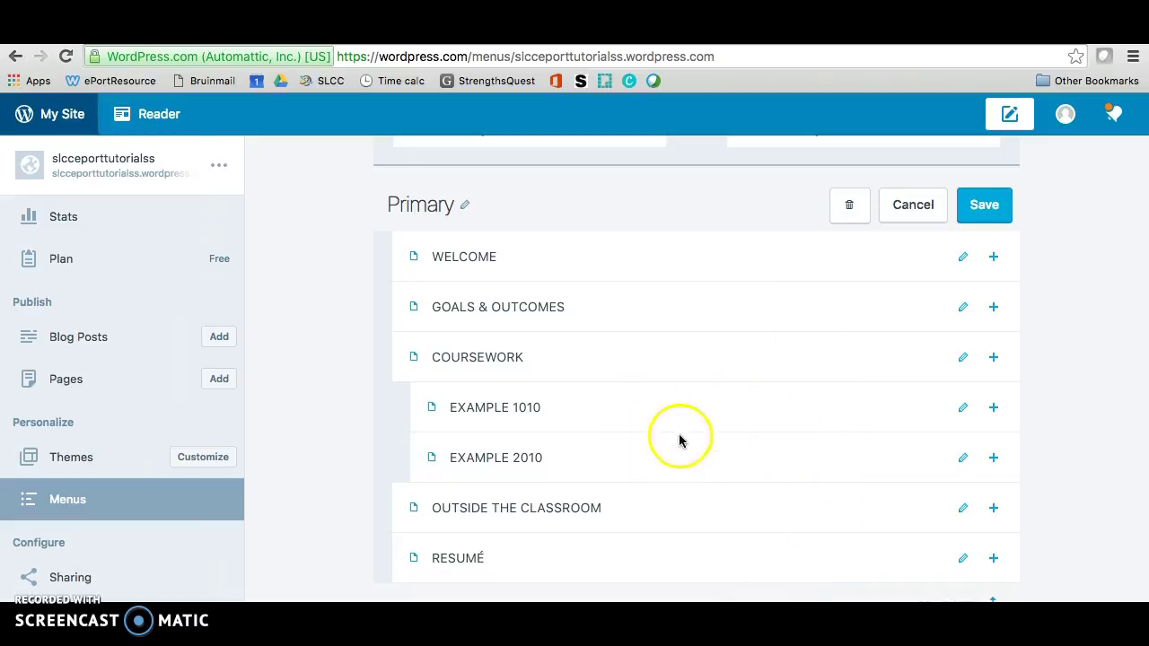
Save the Primary menu and look over its list of items.
click(992, 201)
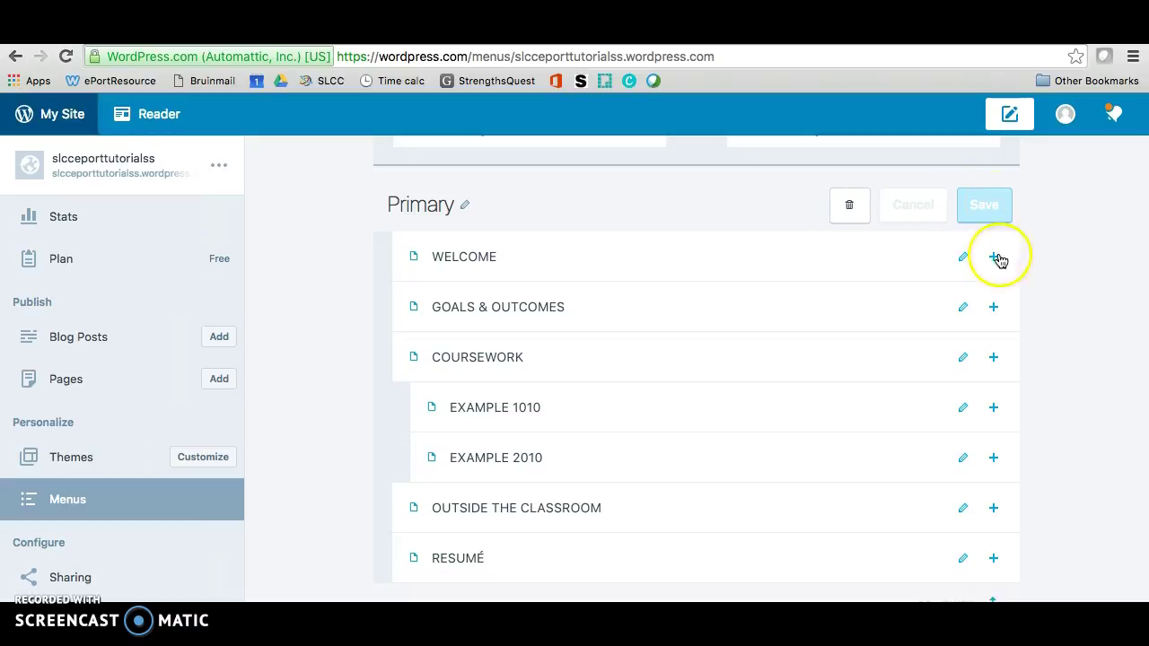
scroll(1044, 329, up, 5)
scroll(1044, 331, down, 5)
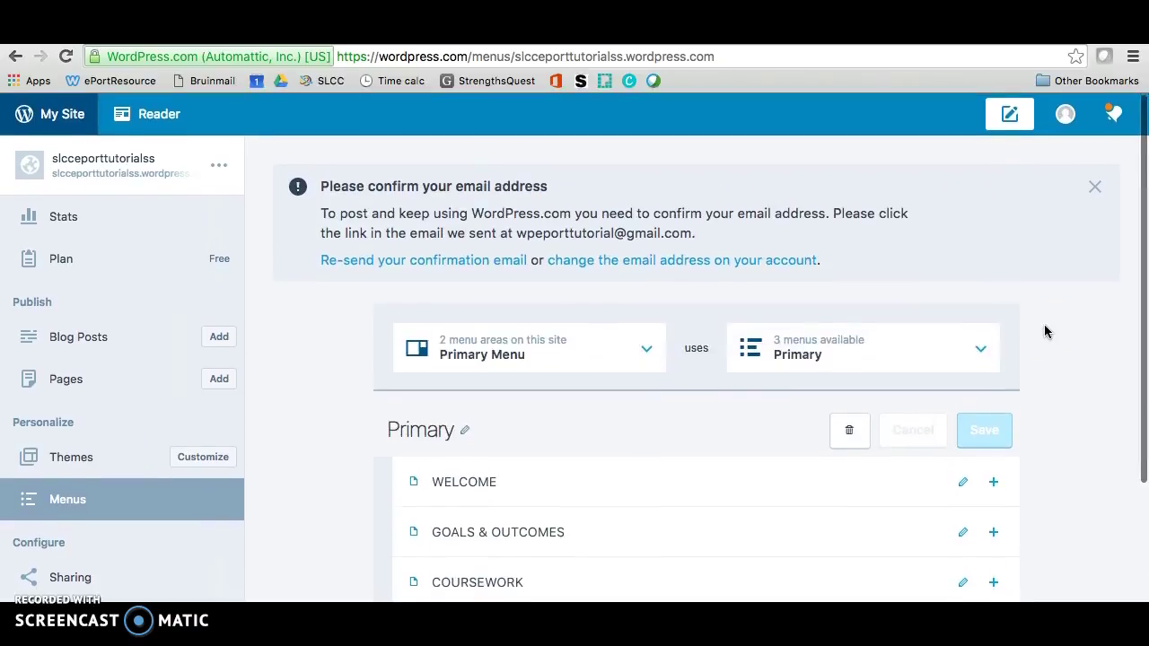
scroll(1044, 332, up, 5)
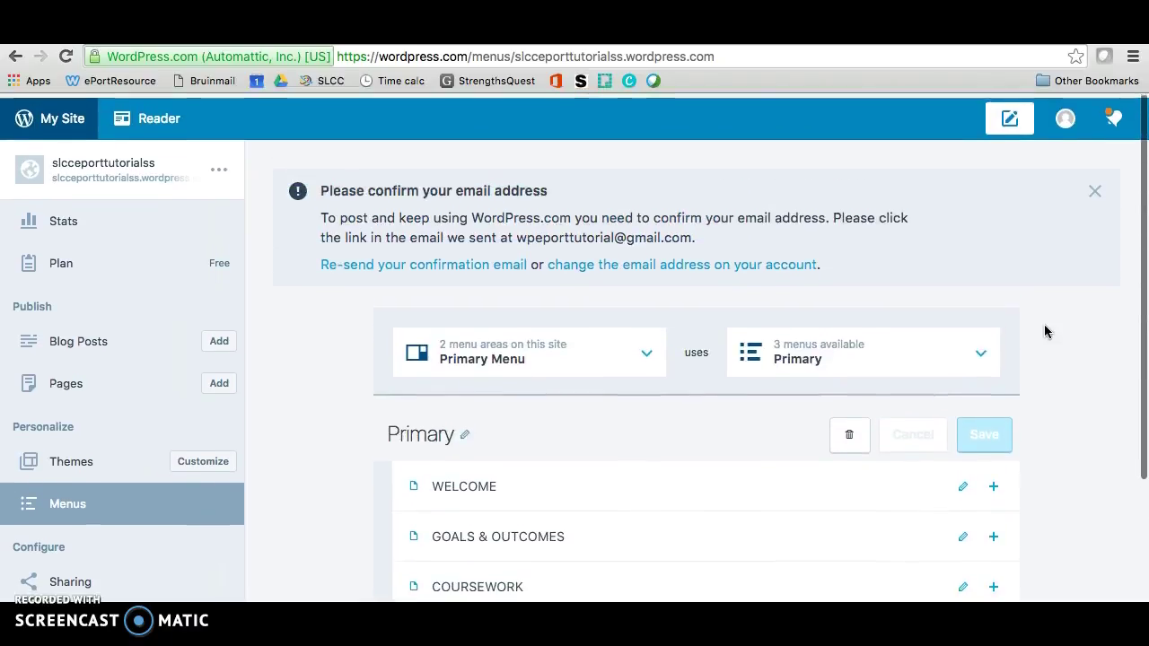
scroll(1044, 331, down, 5)
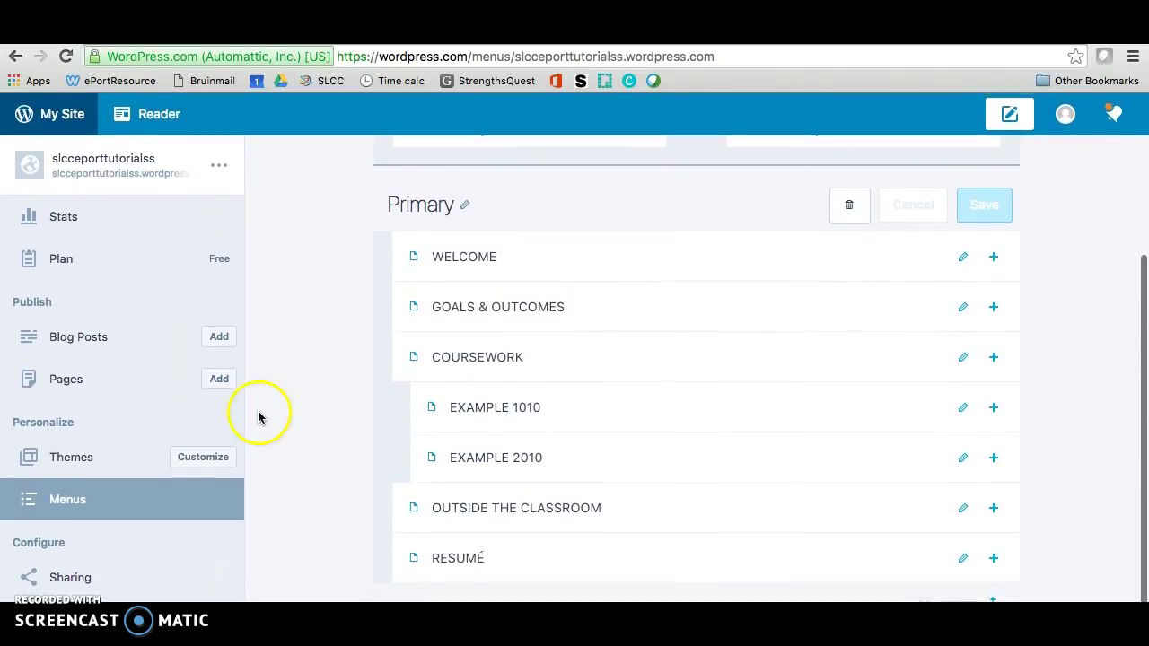
Open the site's themes page and request that the account's confirmation email be sent again.
scroll(135, 444, down, 4)
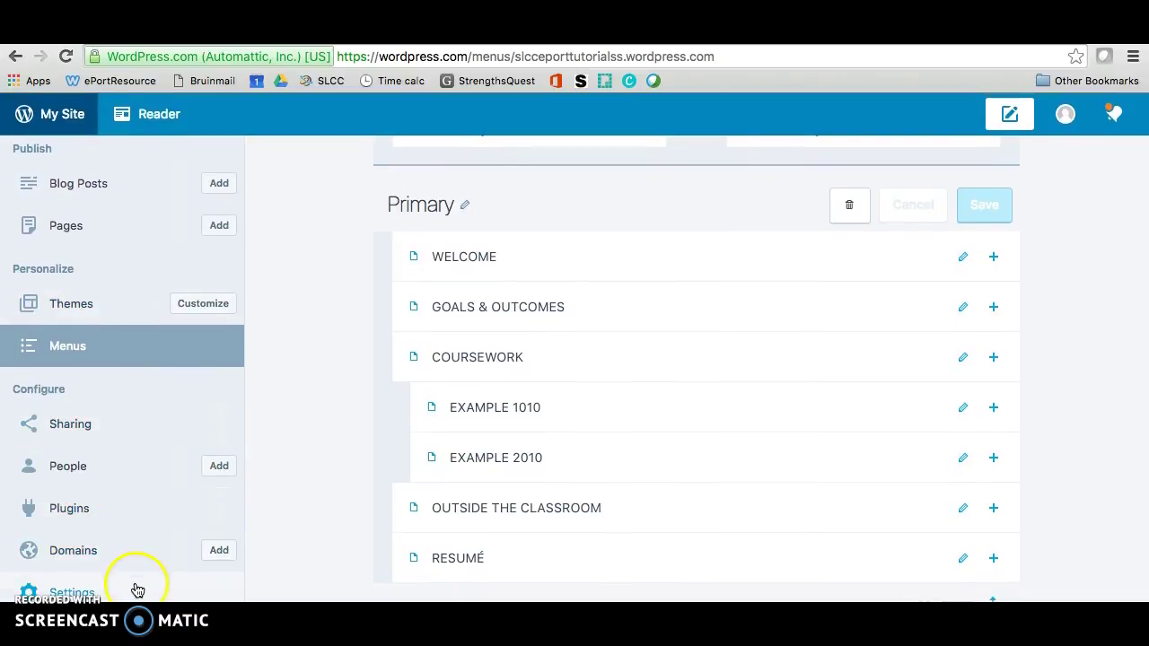
scroll(136, 390, up, 2)
click(75, 415)
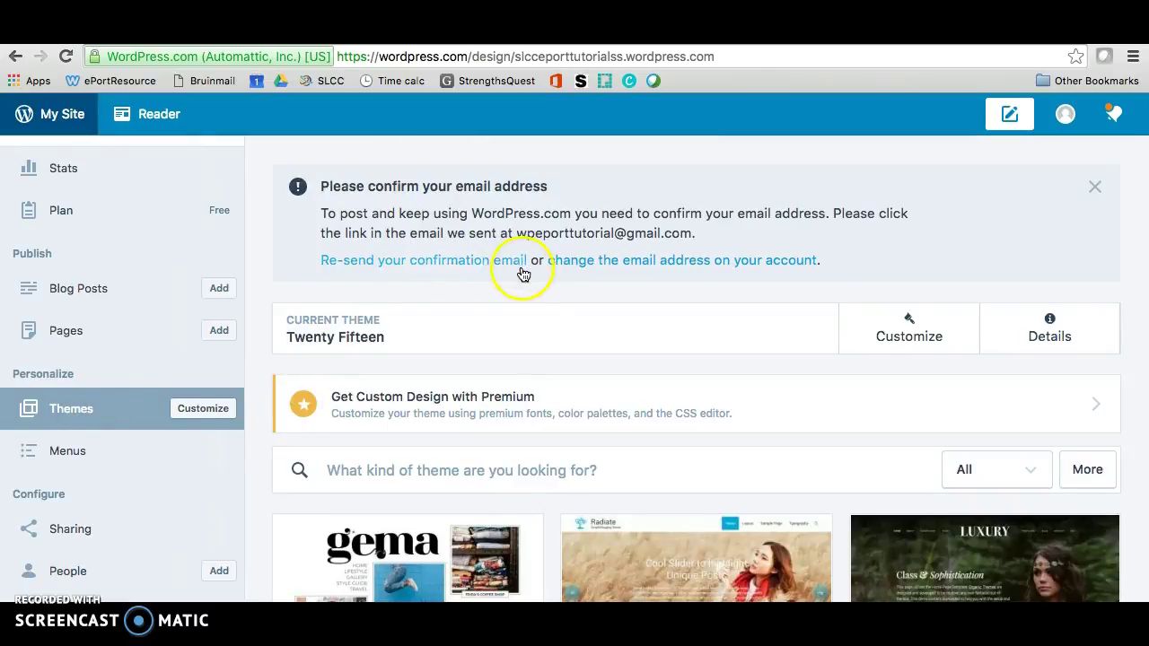
click(471, 261)
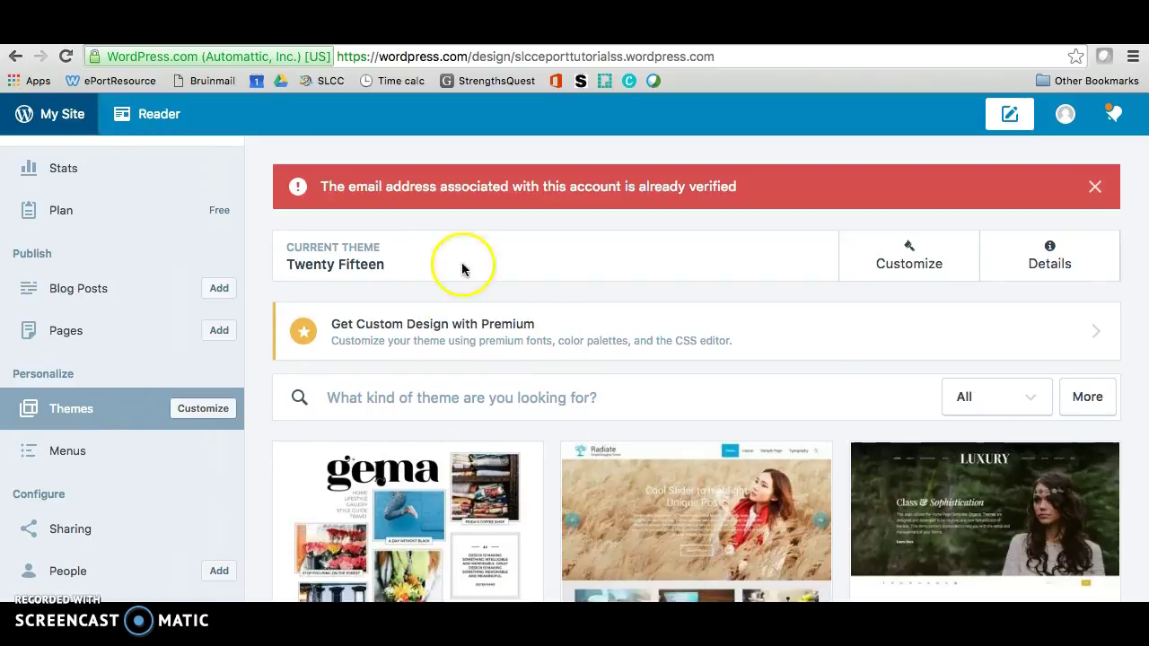
Customize the site to display the static page WELCOME as its front page, and publish the change.
scroll(543, 321, down, 5)
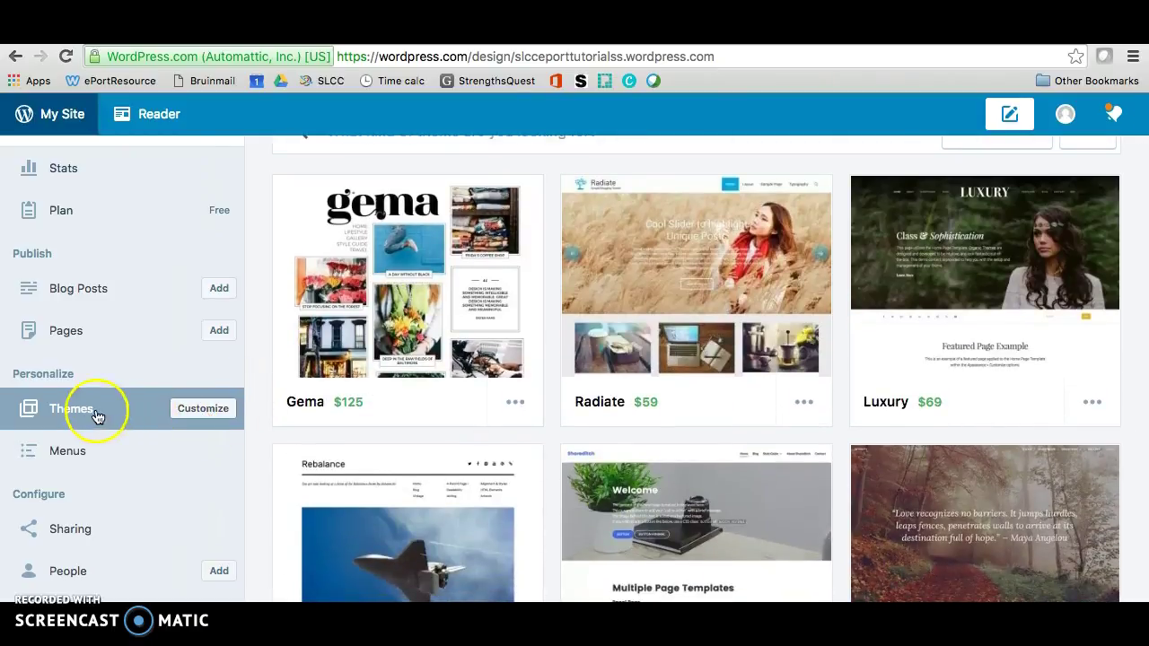
click(215, 410)
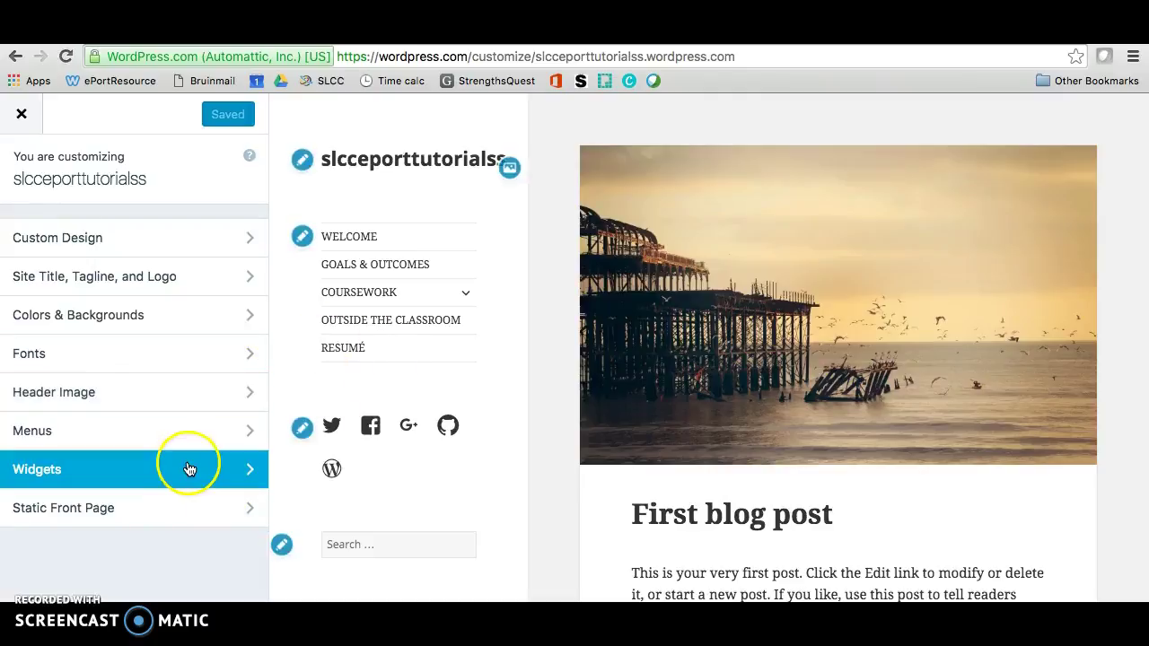
click(105, 517)
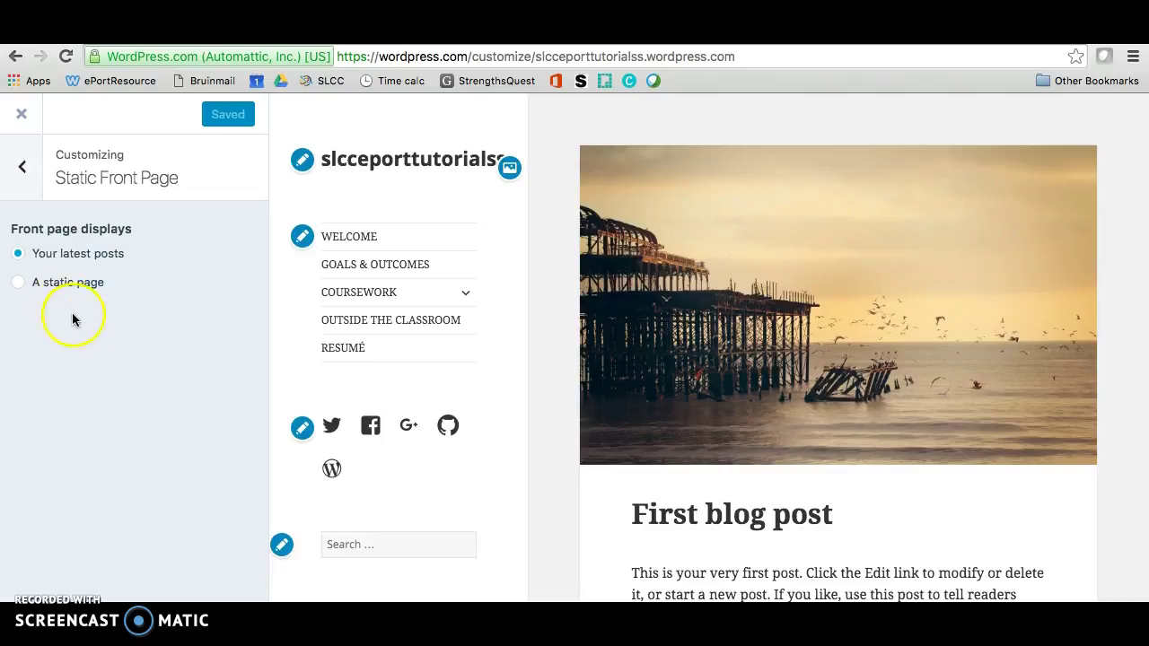
click(19, 287)
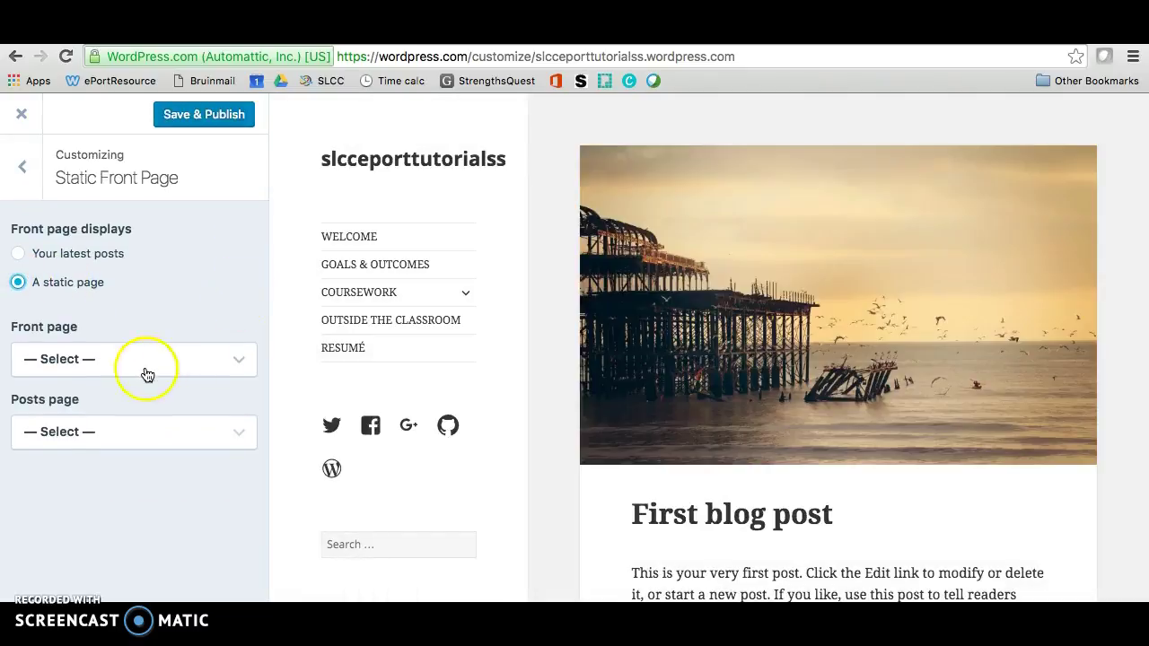
click(147, 370)
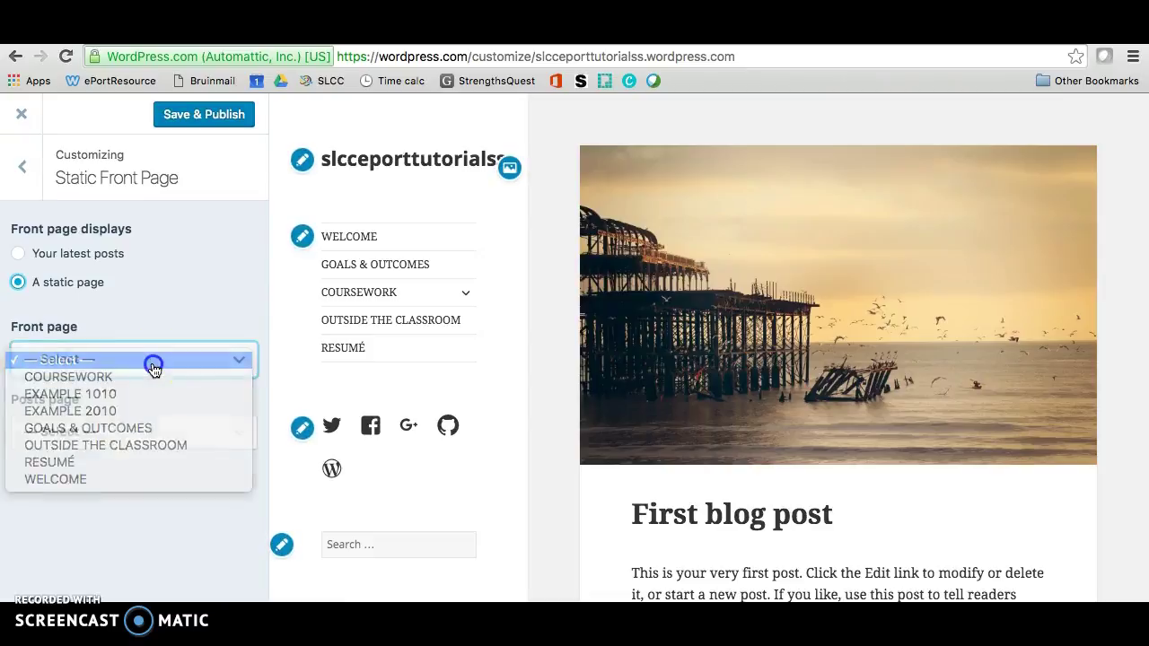
click(141, 478)
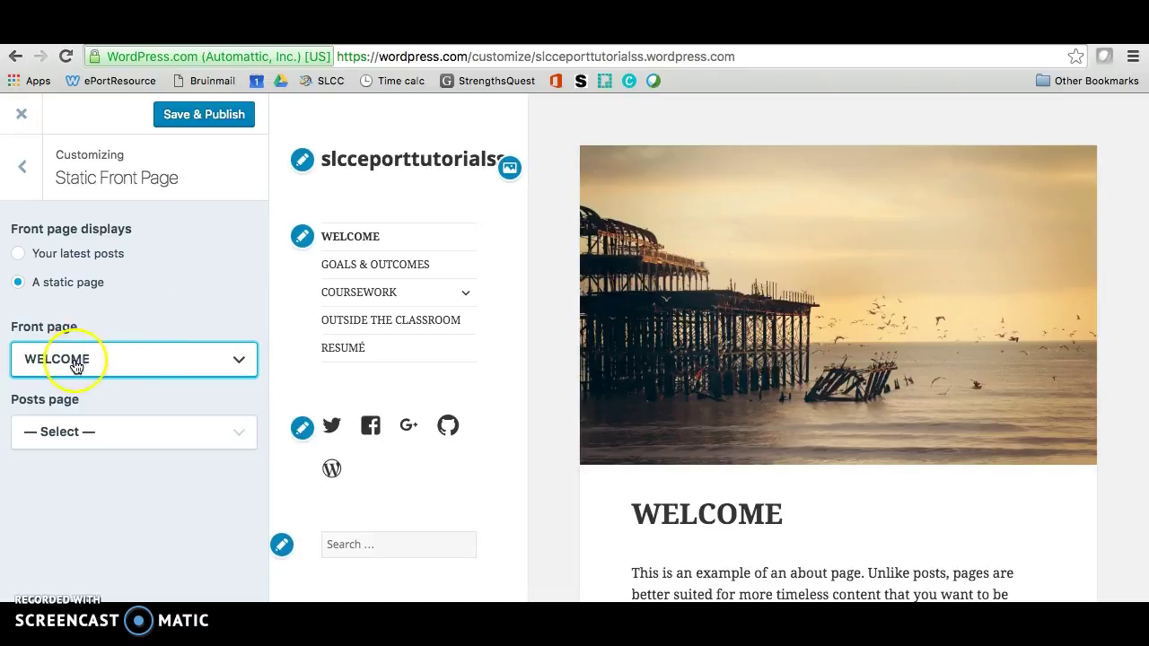
click(192, 122)
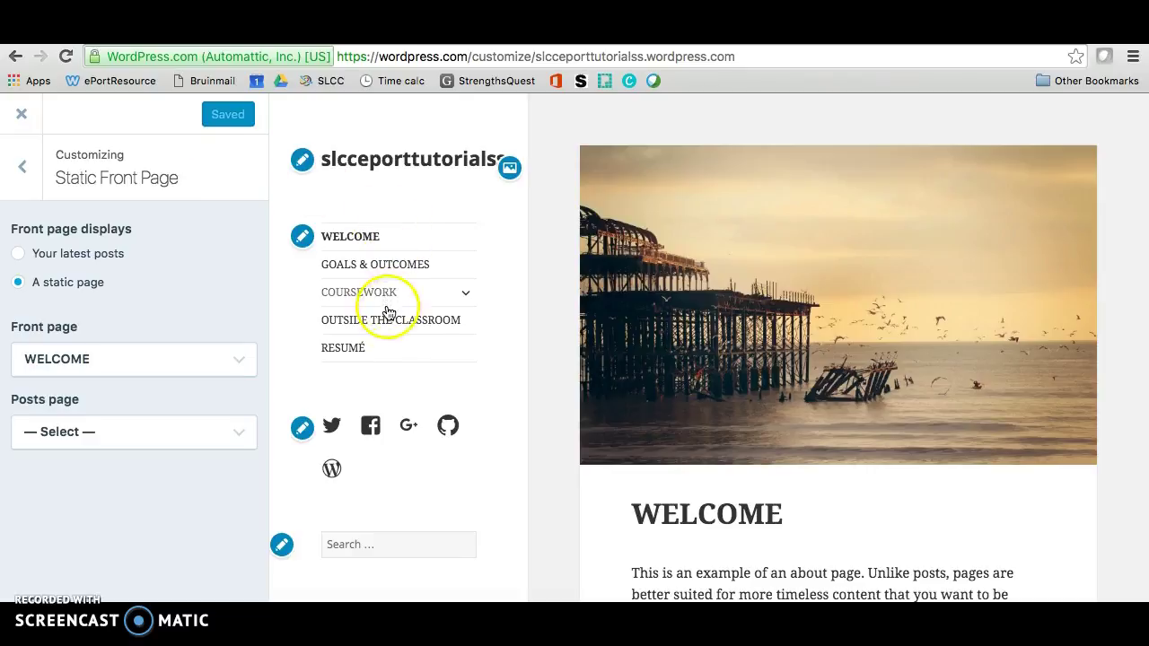
Check the subpages nested under COURSEWORK in the site preview's navigation menu and look over the page.
click(466, 294)
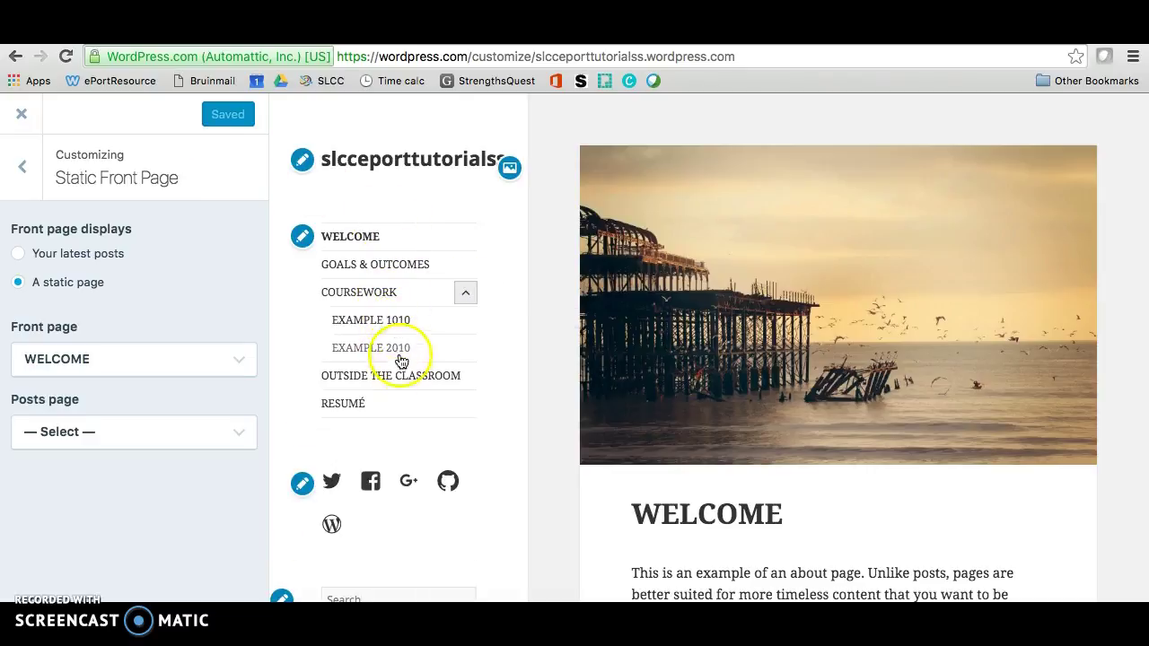
click(467, 295)
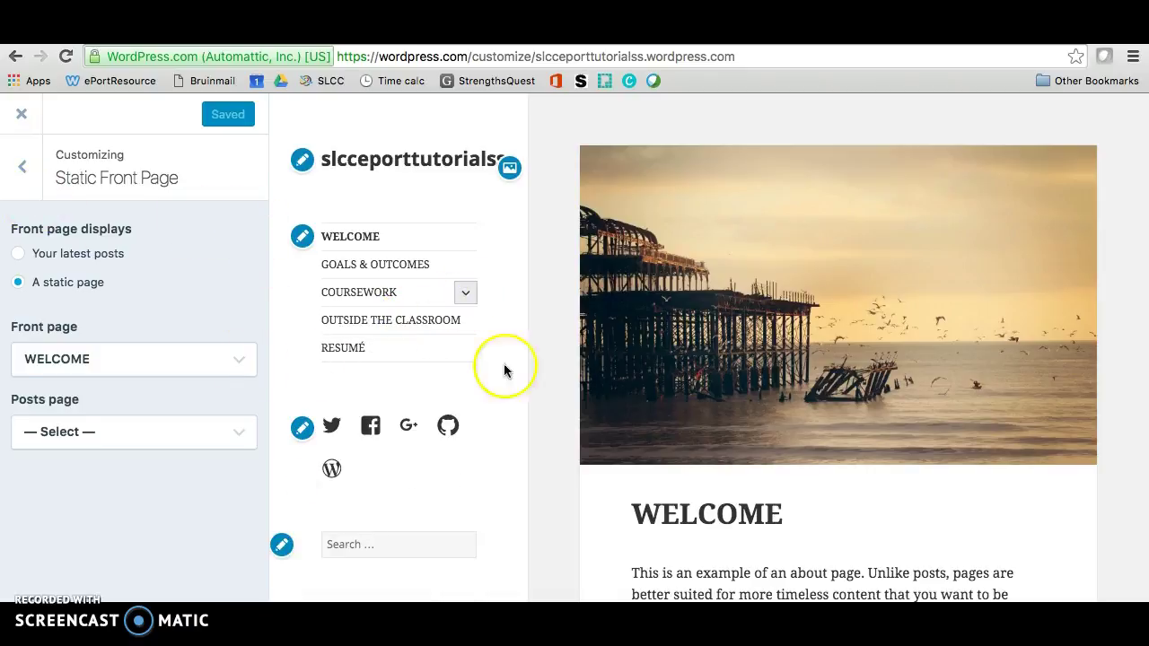
scroll(722, 407, down, 3)
scroll(722, 403, up, 3)
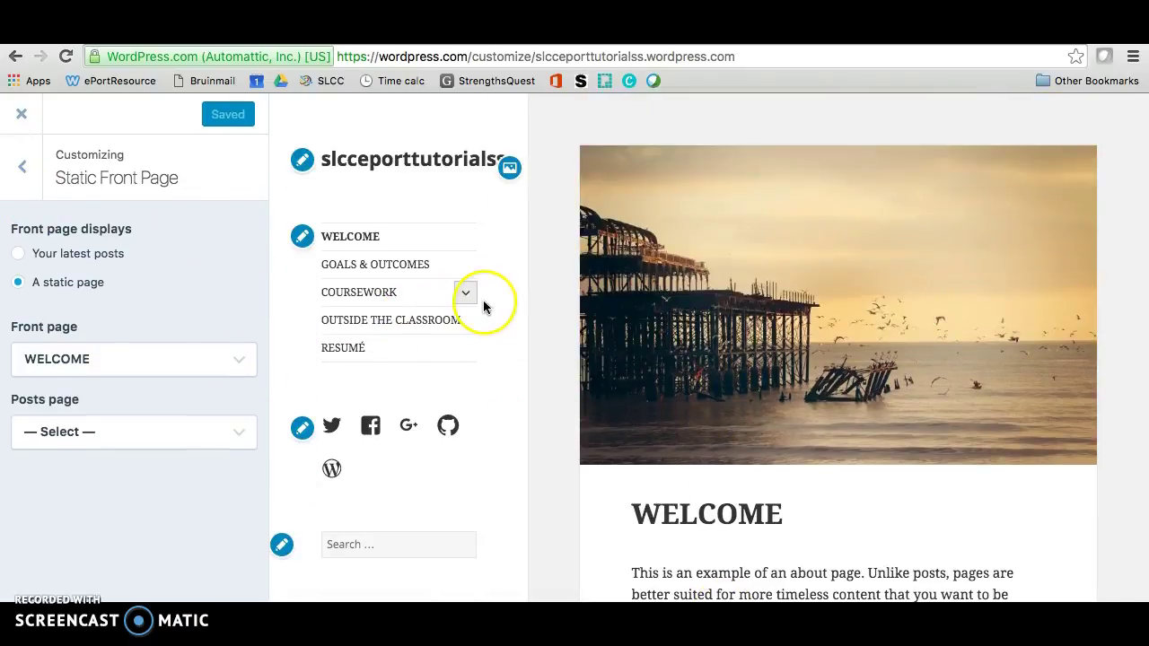